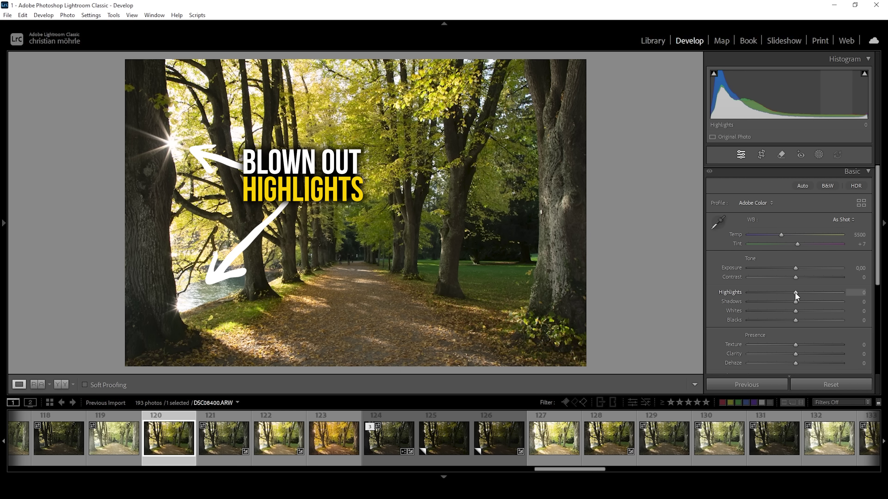
- Set Highlights to -100 on DSC08400, then load the dark path photo 126
drag(795, 292, 732, 291)
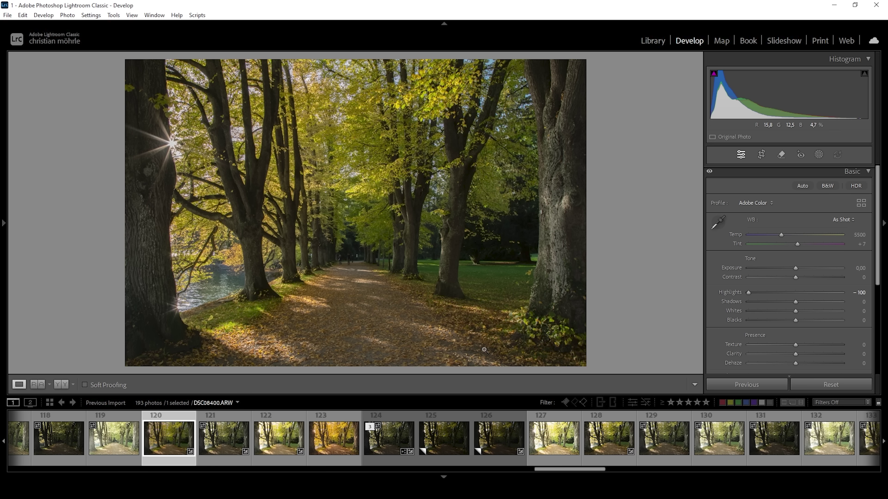
click(494, 449)
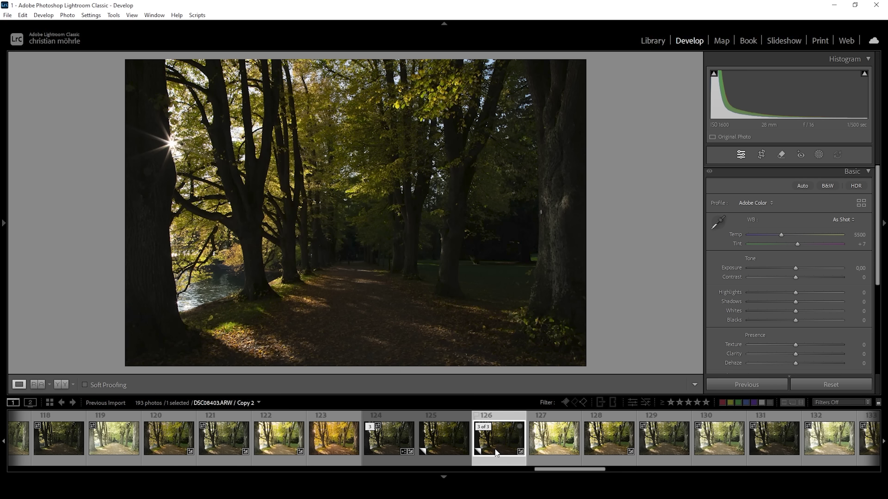
- Hide the filmstrip and switch the path photo's profile to Adobe Landscape
click(443, 475)
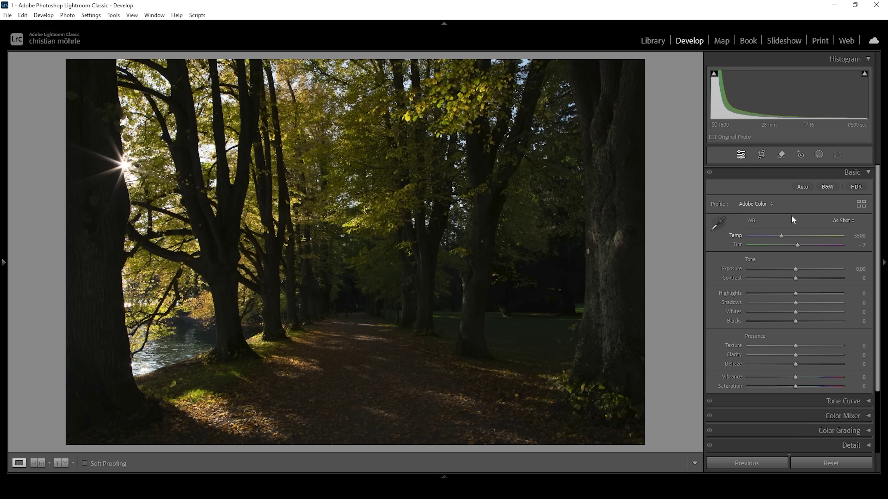
click(769, 203)
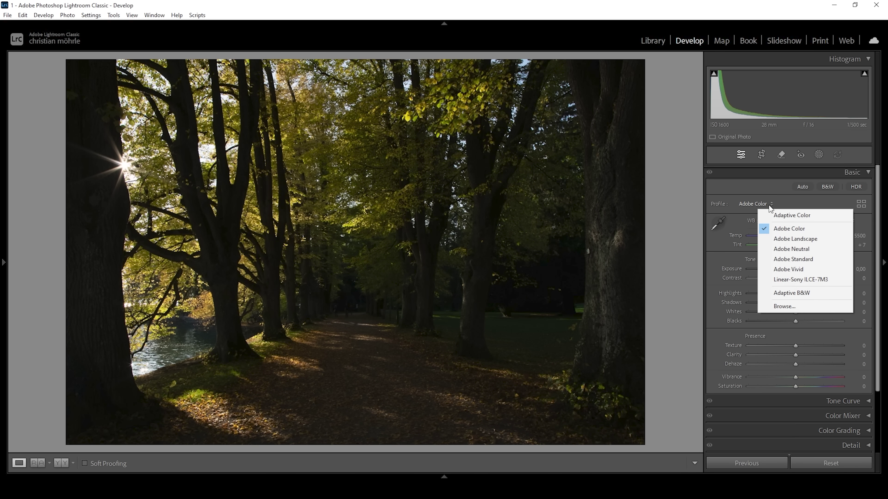
click(790, 239)
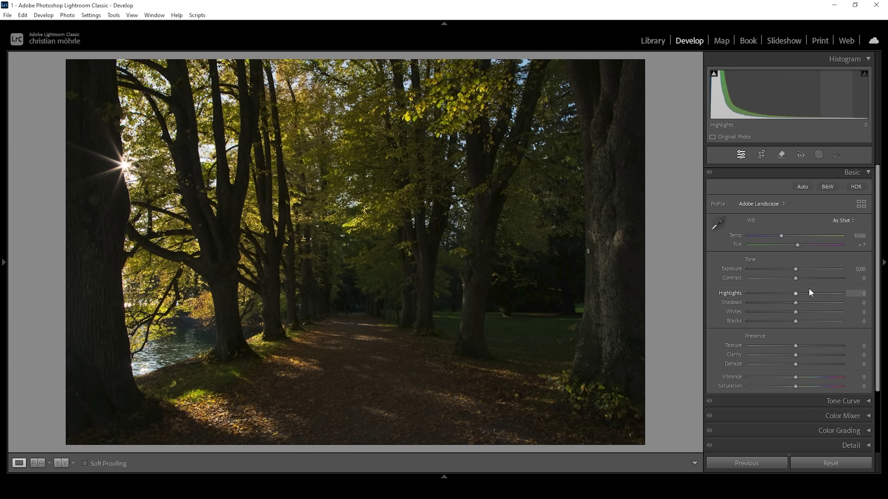
- Raise Exposure to +2.60 and lower Highlights to -82, briefly comparing against the original
drag(797, 269, 820, 270)
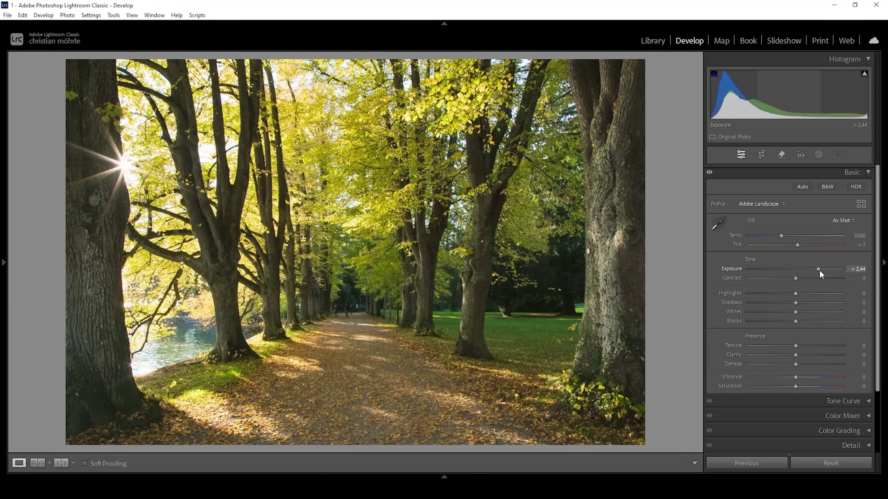
drag(820, 270, 821, 270)
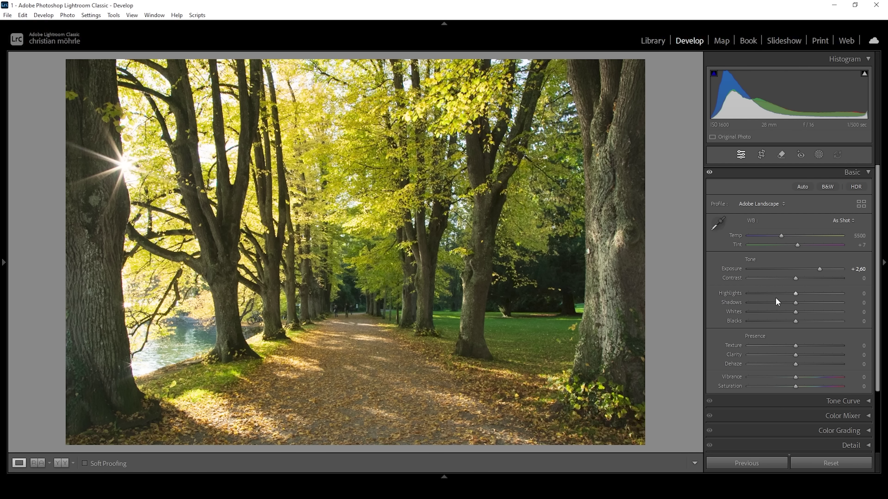
drag(796, 297, 759, 298)
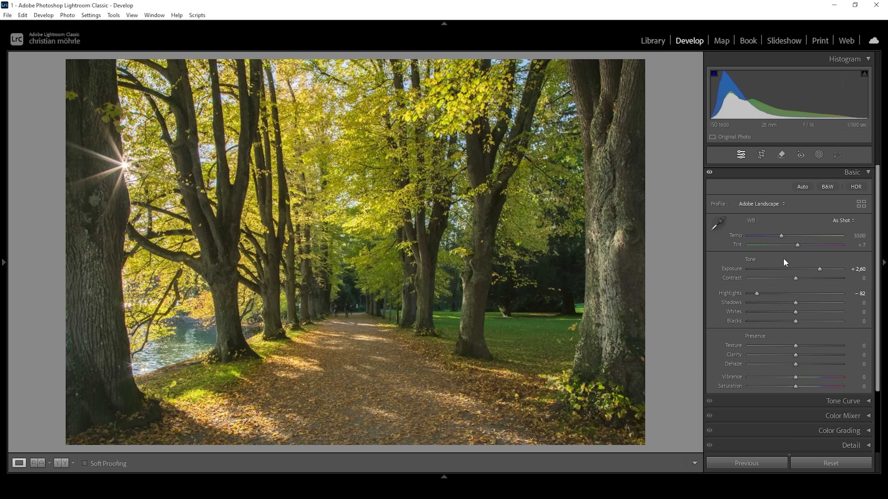
click(42, 463)
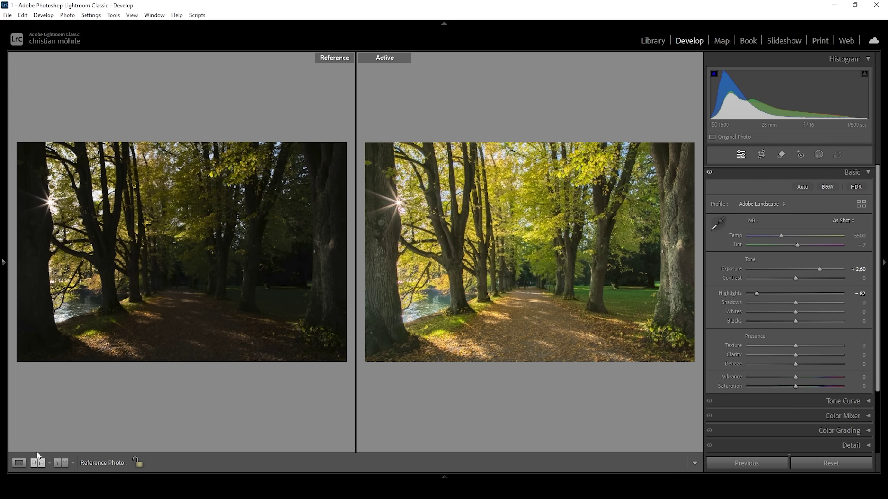
click(19, 463)
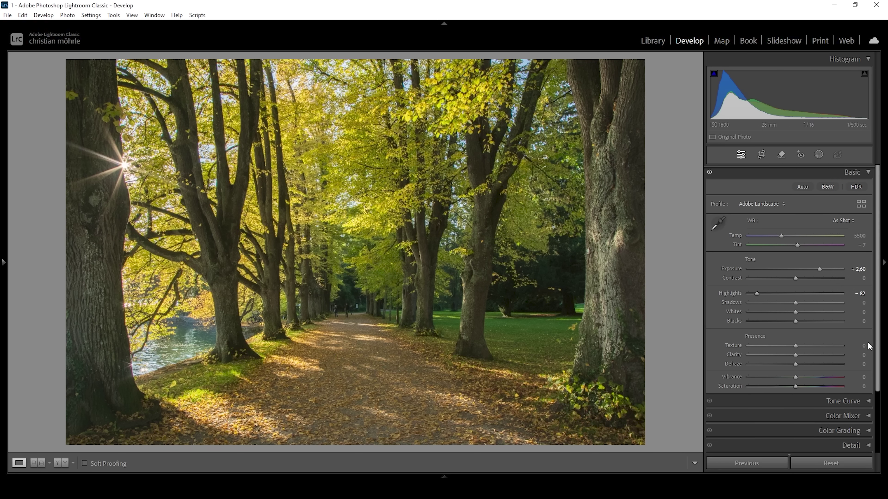
- Set Shadows +9, Blacks +29 and Whites +10, then show highlight clipping
drag(796, 303, 799, 303)
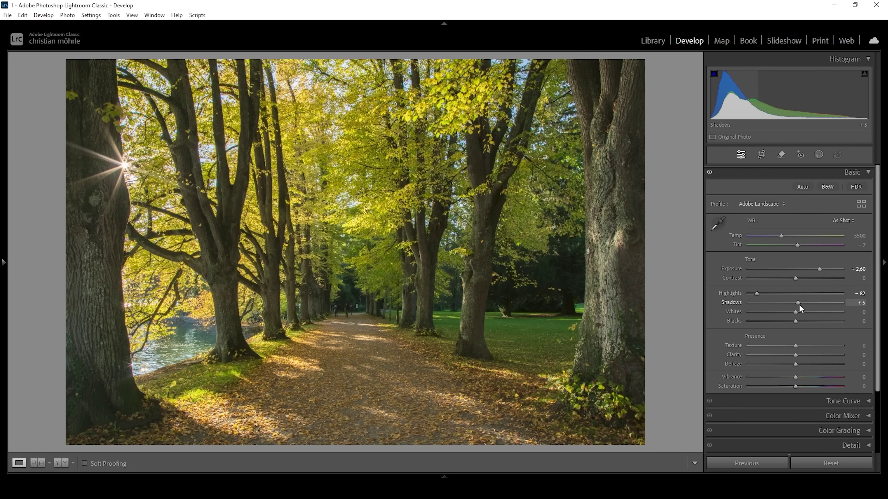
drag(800, 304, 800, 306)
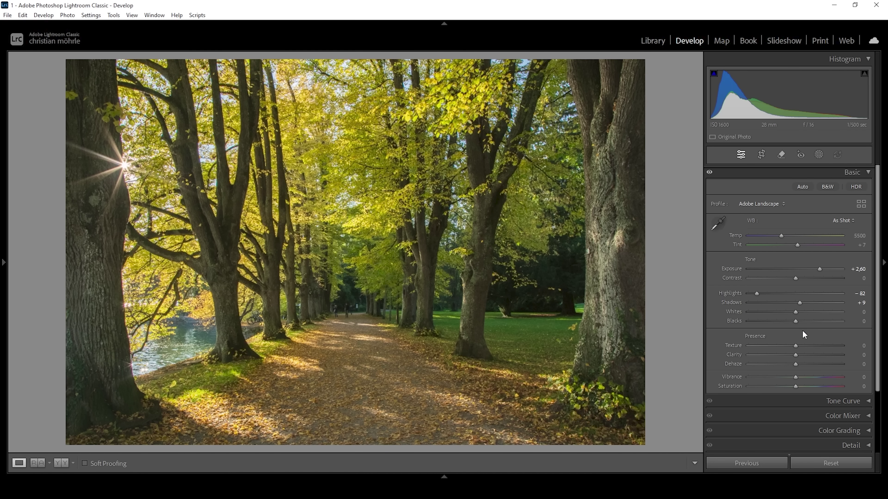
drag(797, 322, 804, 326)
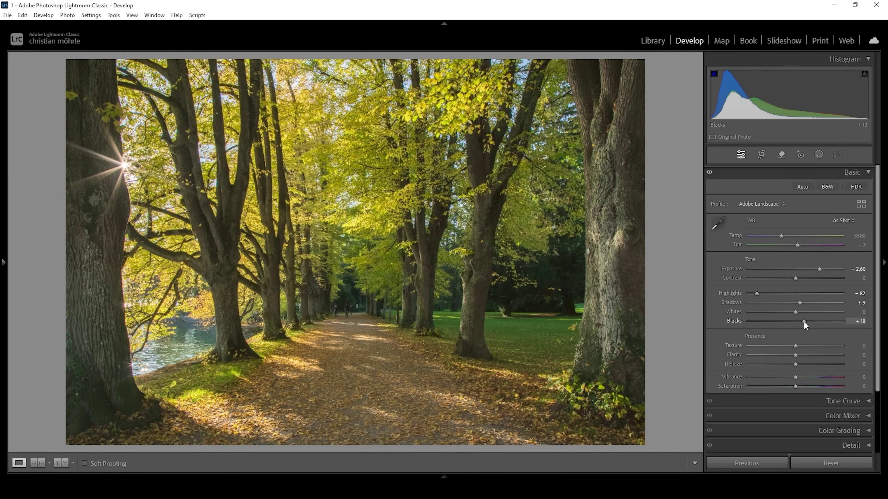
drag(805, 326, 806, 325)
drag(806, 322, 807, 323)
drag(808, 321, 809, 322)
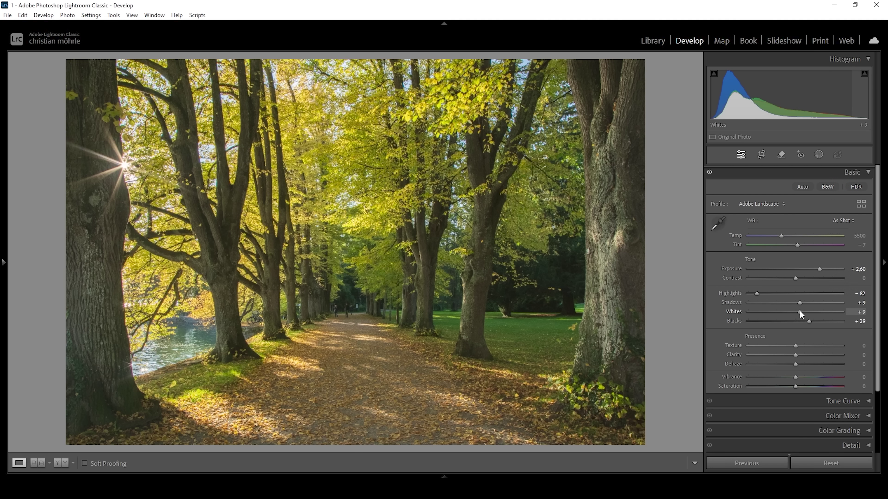
drag(799, 310, 800, 311)
click(864, 74)
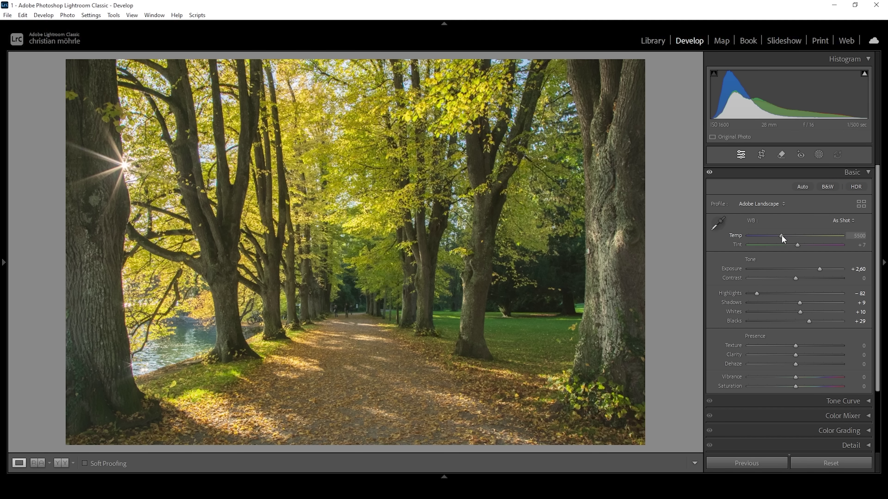
- Warm the white balance to Temp 6400 and Tint +24
drag(781, 235, 789, 237)
drag(789, 236, 790, 236)
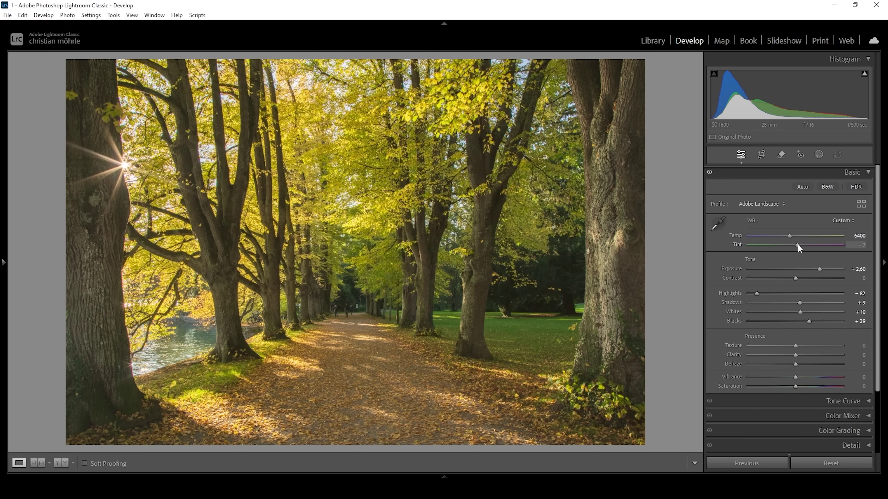
drag(800, 245, 802, 246)
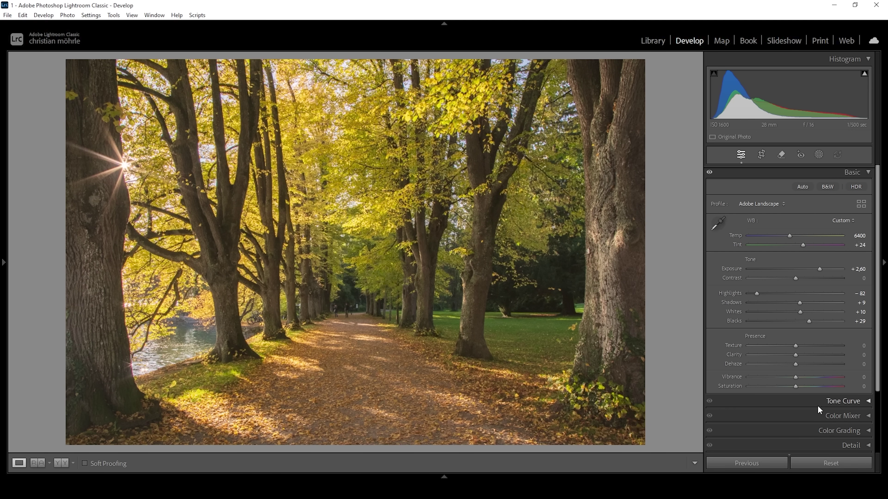
- Set Vibrance +14, Saturation +5, Texture +4 and Dehaze -10
drag(799, 378, 800, 387)
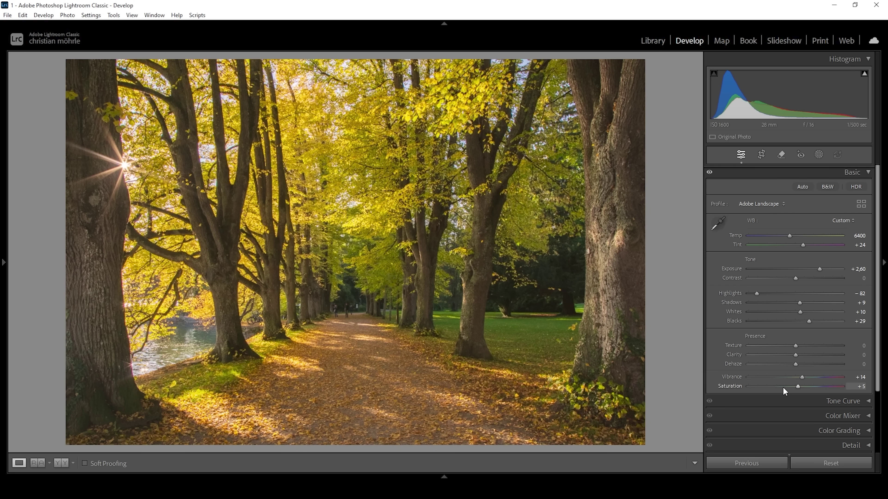
click(796, 346)
drag(793, 366, 794, 366)
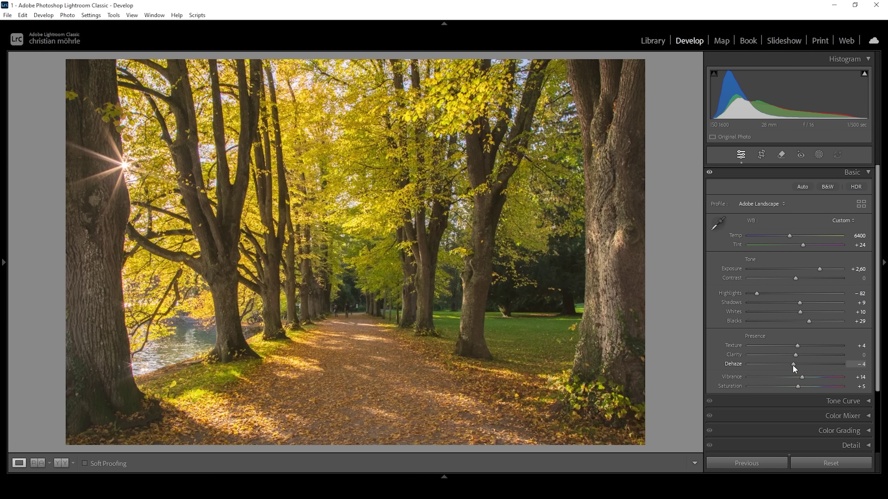
drag(793, 366, 791, 365)
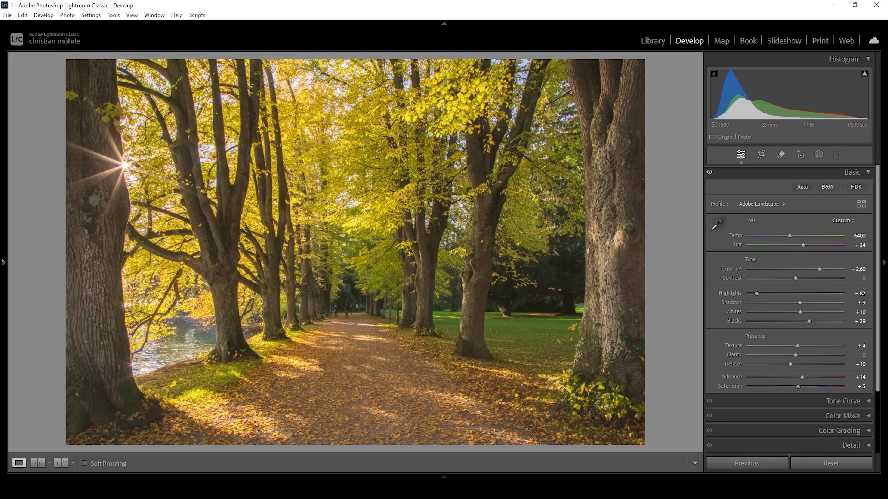
click(36, 463)
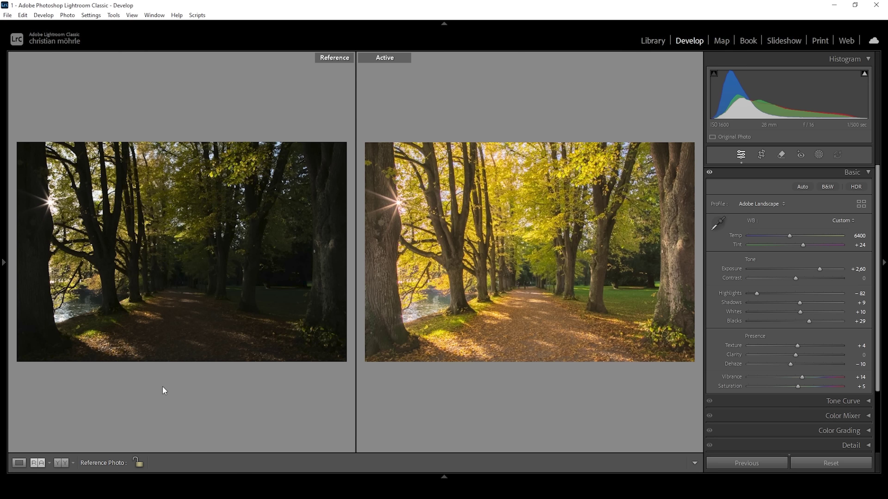
click(19, 463)
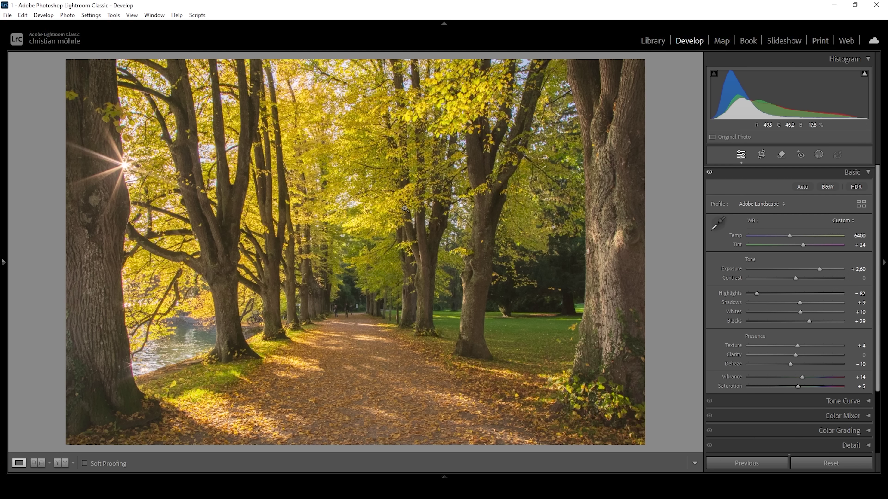
click(565, 277)
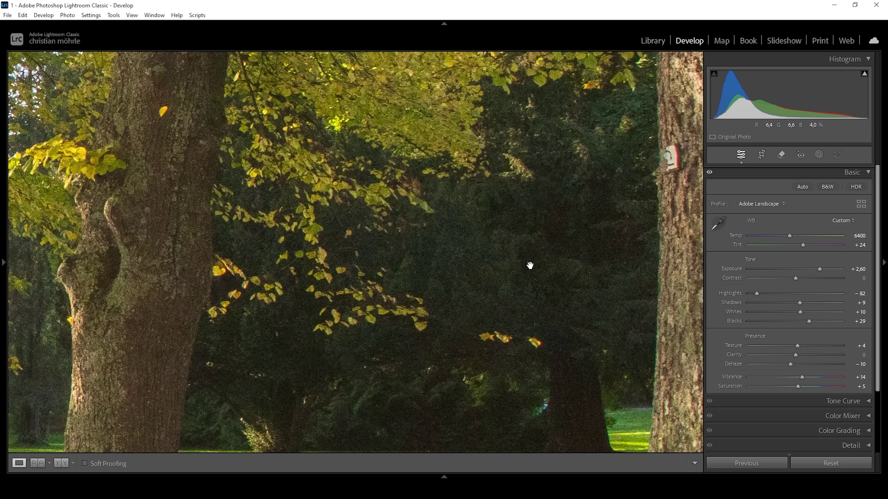
click(463, 269)
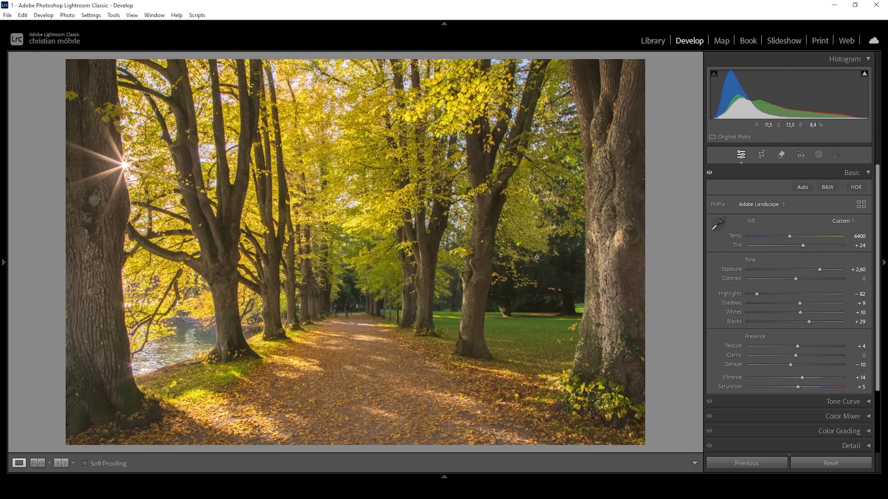
- Collapse the Basic panel and apply Denoise from the Detail panel
click(860, 172)
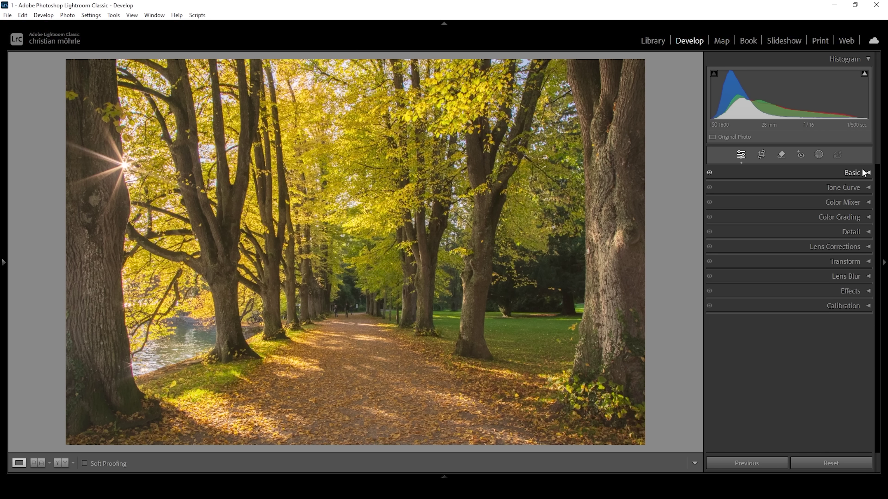
click(821, 233)
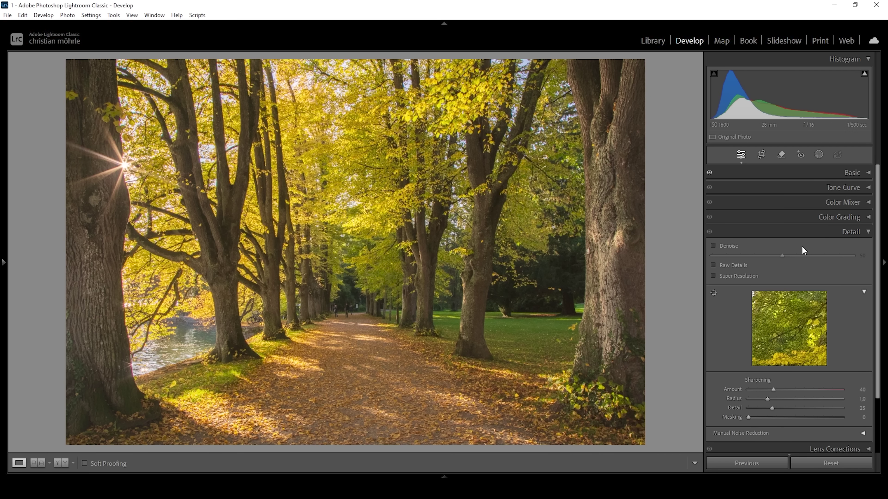
click(724, 245)
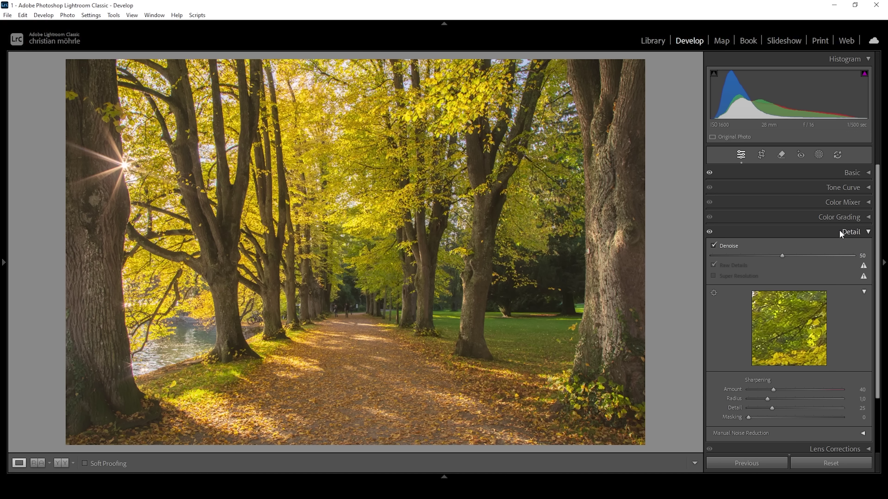
click(850, 232)
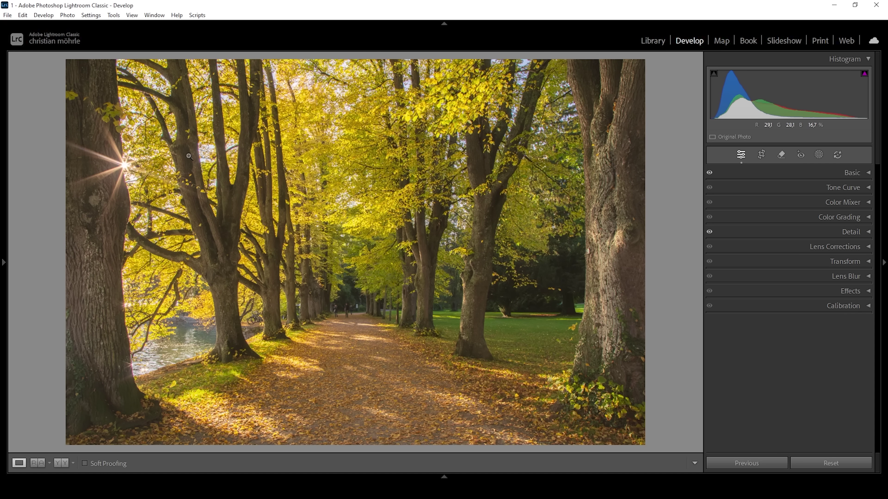
- Zoom to 100% on the trunks and confirm Remove Chromatic Aberration is enabled
click(196, 150)
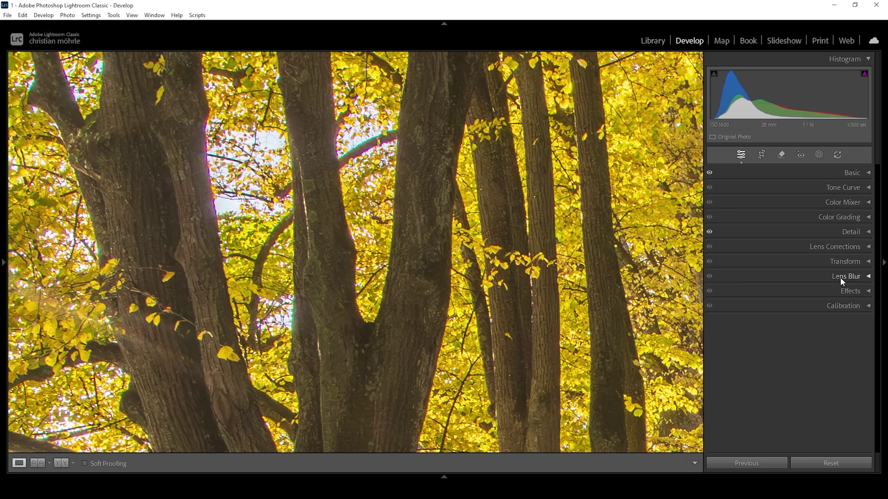
click(827, 251)
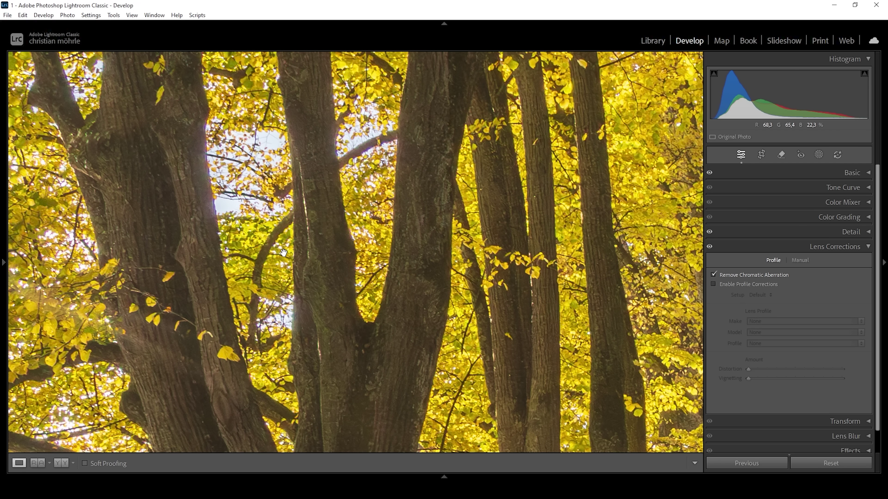
click(201, 209)
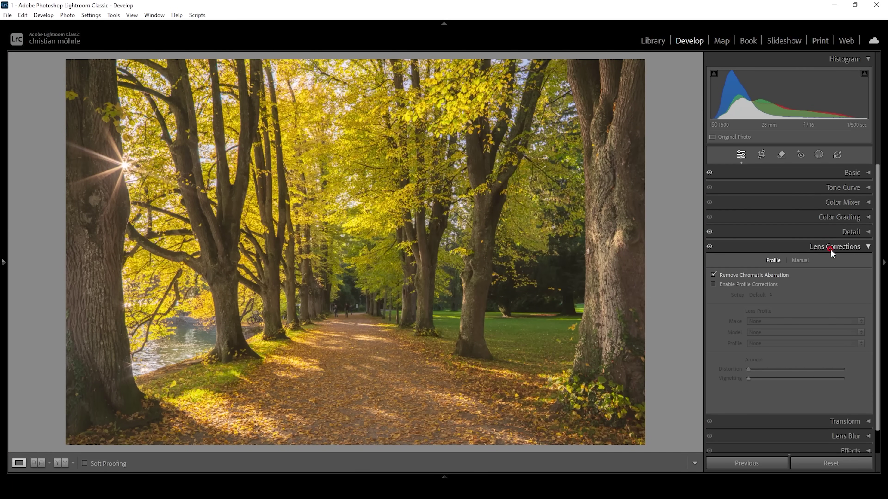
click(831, 248)
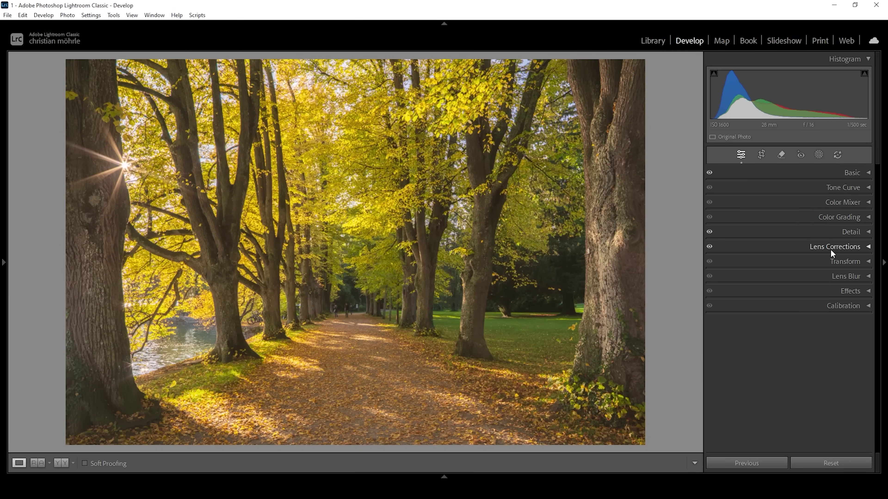
- Build a mask of linear gradients over the left and right edge trunks at Exposure -0.81
click(819, 154)
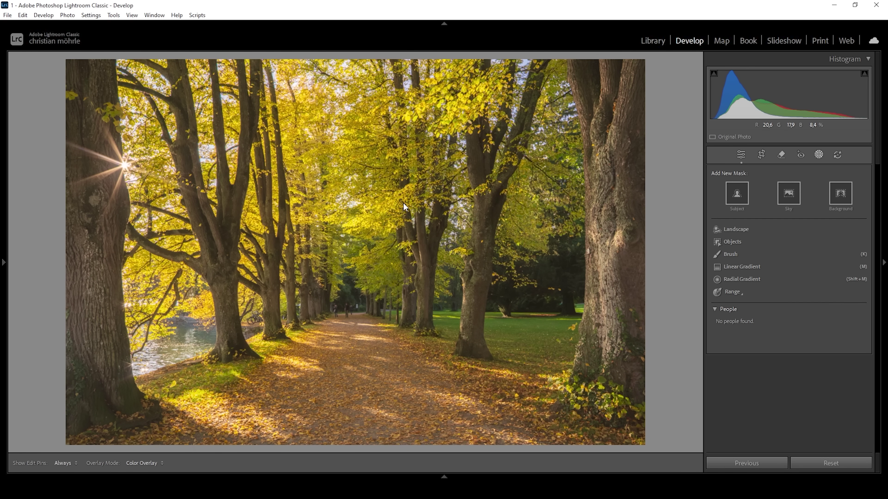
click(749, 267)
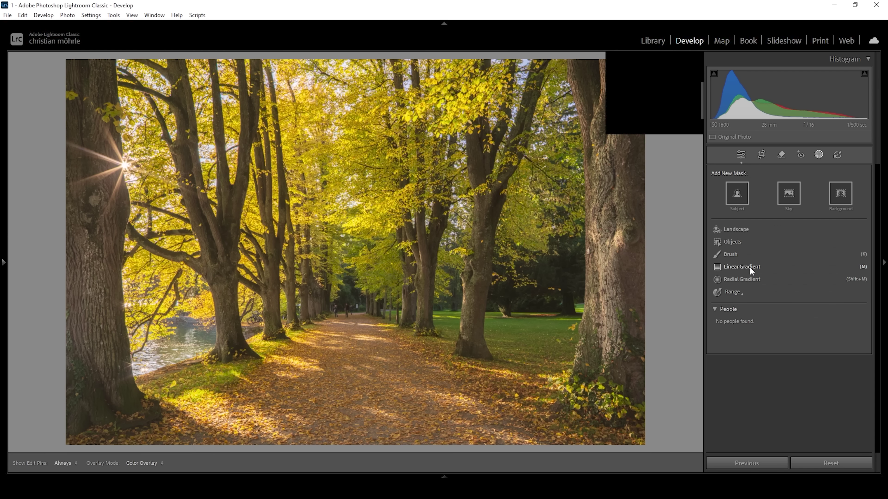
mouse_move(81, 214)
mouse_down()
mouse_move(137, 209)
mouse_move(65, 215)
mouse_up()
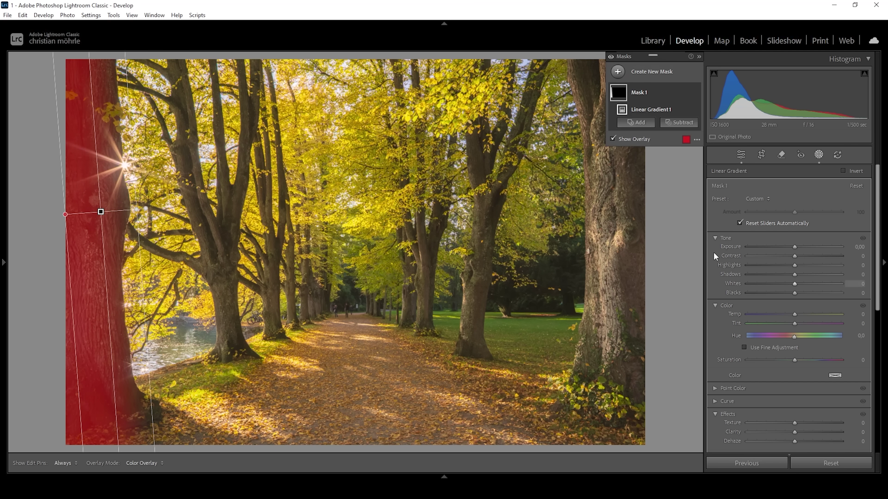
click(636, 124)
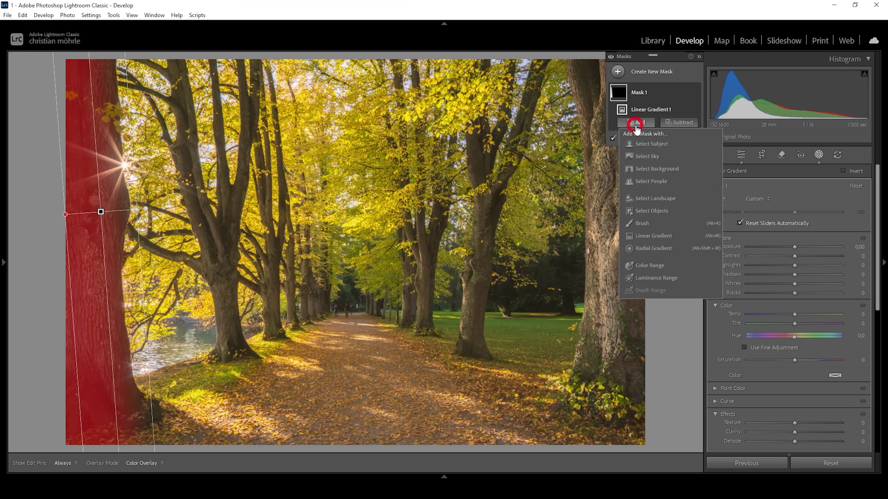
click(664, 236)
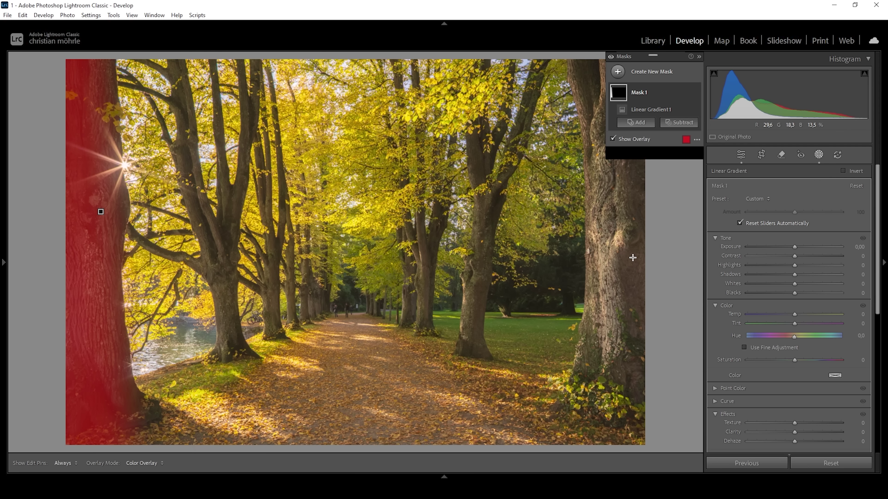
drag(640, 257, 571, 258)
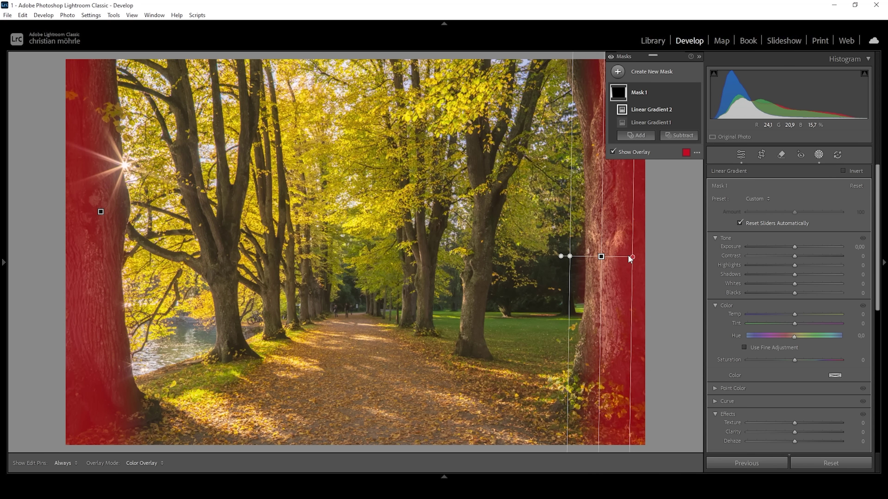
drag(636, 256, 609, 257)
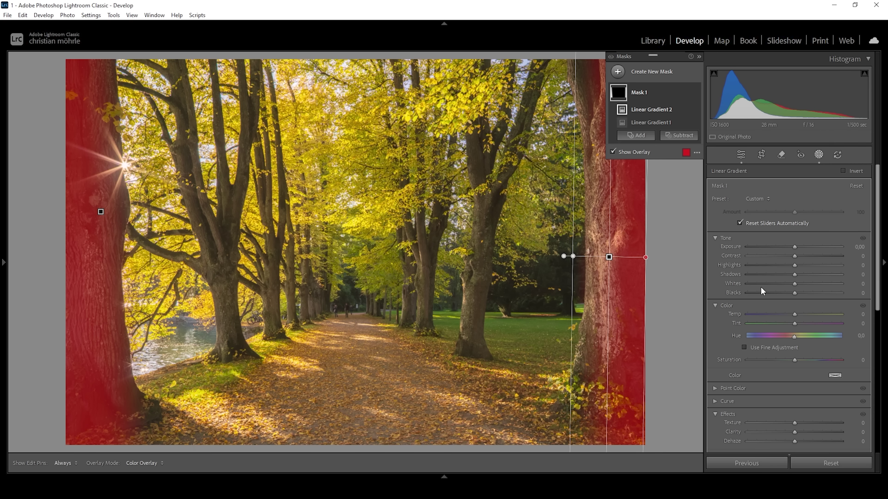
drag(794, 247, 781, 244)
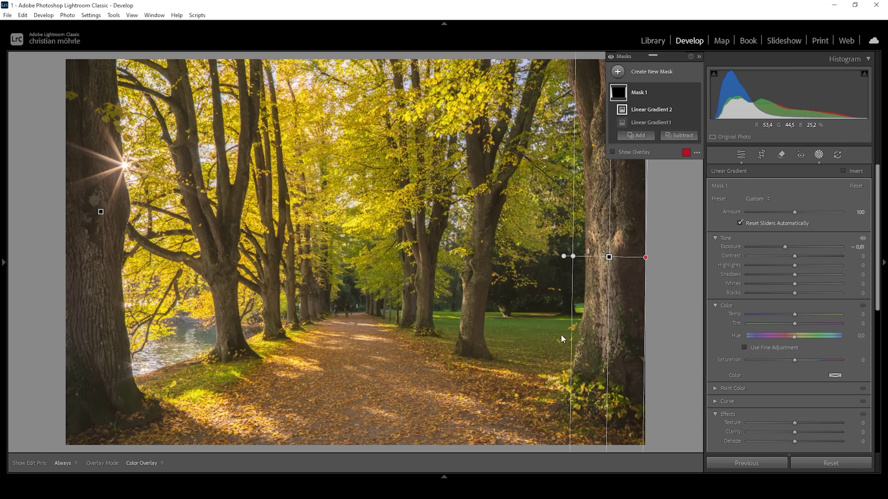
- Create a new linear-gradient mask fading up from the bottom over the path
click(686, 109)
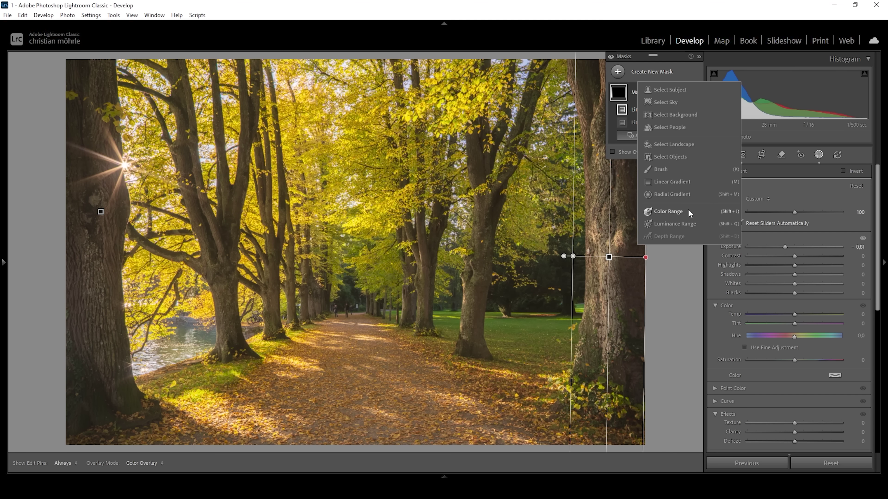
click(669, 182)
drag(362, 402, 365, 339)
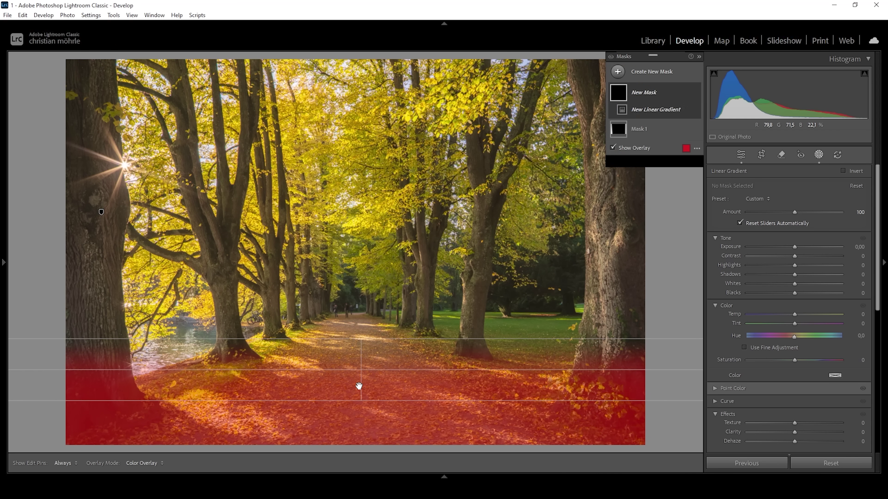
drag(361, 401, 361, 407)
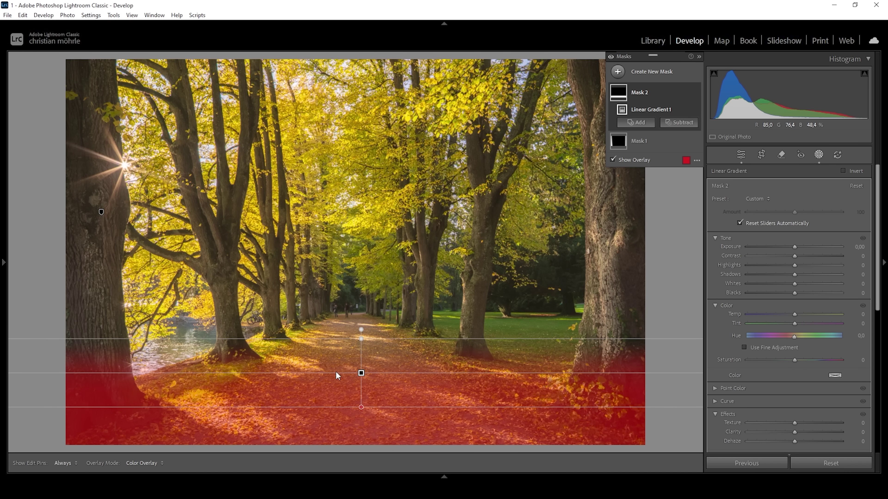
- Subtract two diagonal linear gradients to remove the right and left grassy verges
click(681, 123)
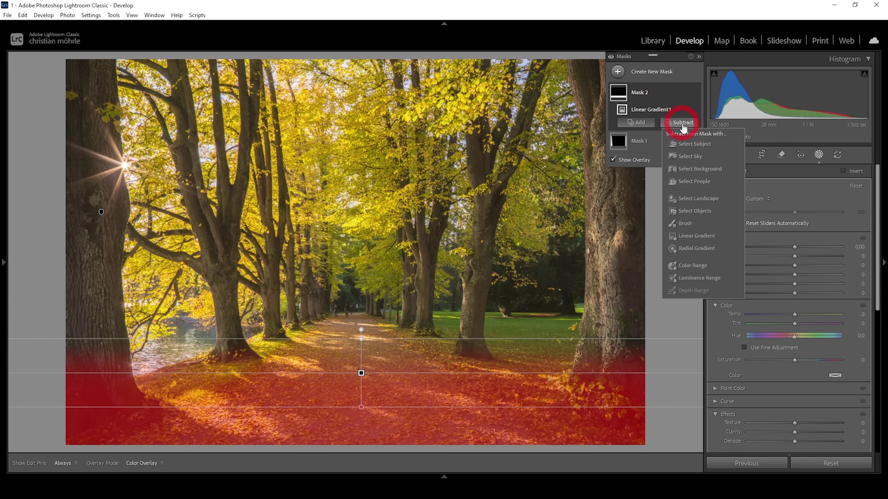
click(695, 237)
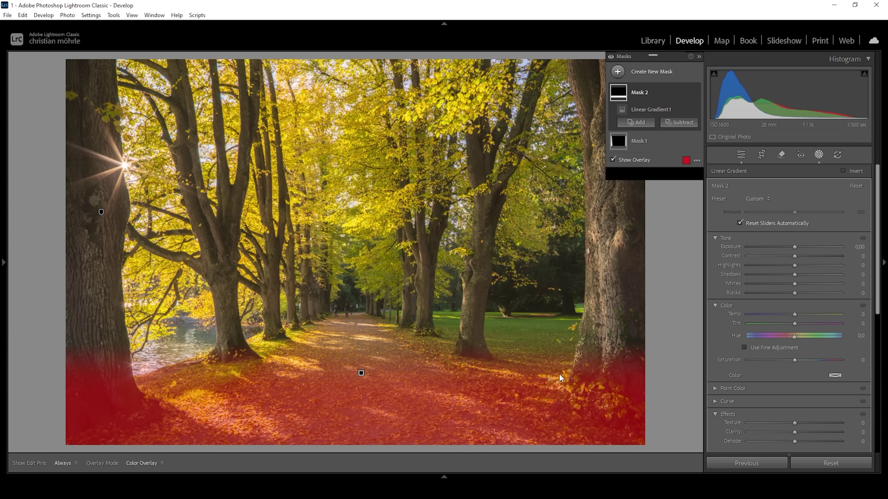
drag(555, 376, 519, 438)
drag(553, 380, 546, 394)
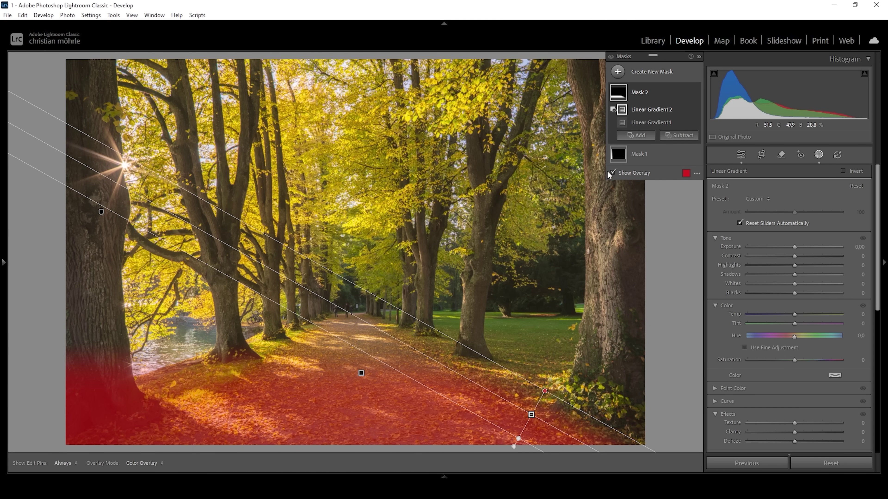
click(678, 137)
click(697, 249)
drag(209, 389, 219, 405)
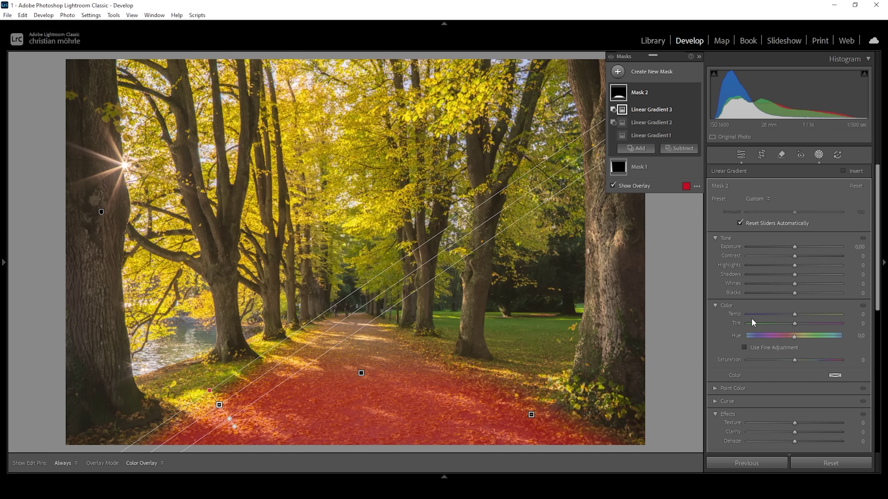
- In Mask 2, set Shadows to -100 and Clarity to 35 on the path
drag(794, 274, 691, 273)
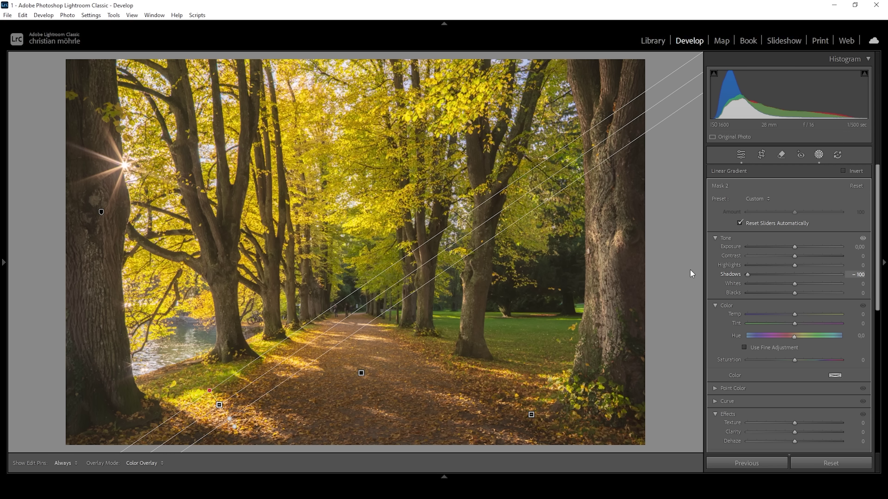
drag(691, 274, 691, 274)
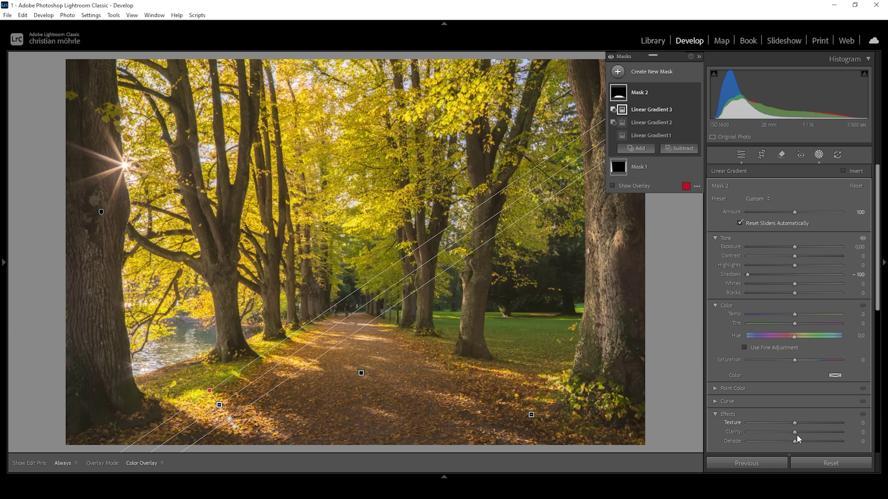
drag(794, 433, 801, 432)
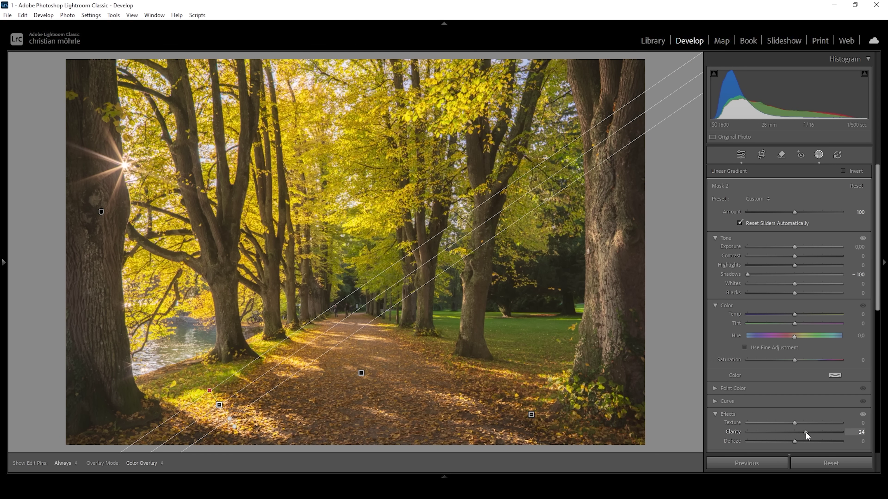
drag(806, 433, 809, 433)
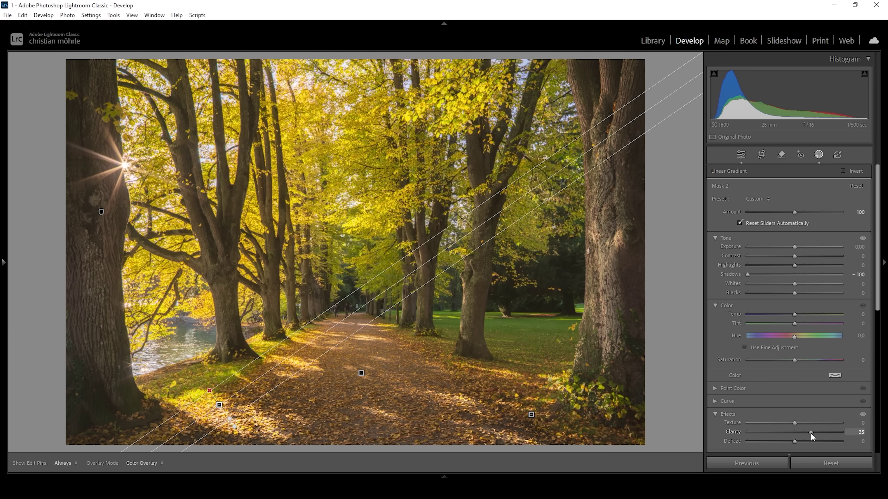
drag(810, 433, 810, 433)
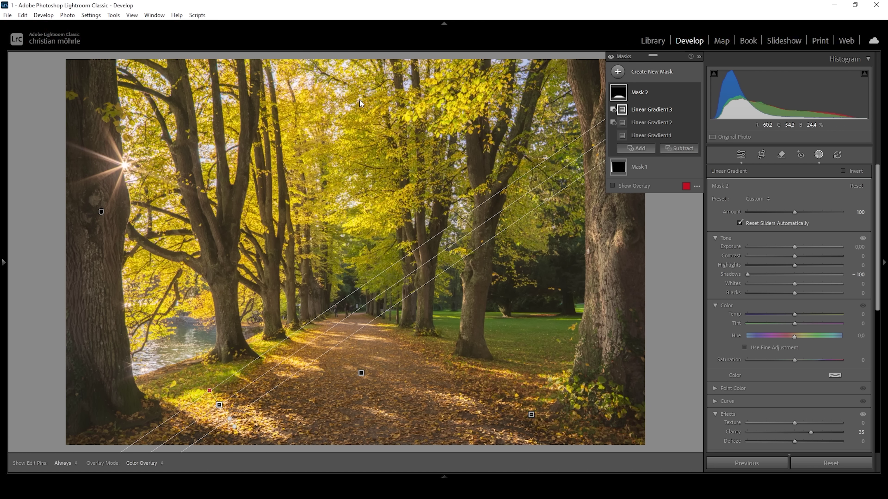
- Create a Color Range mask sampled from the pale sky gaps, raising Refine to 62
click(617, 71)
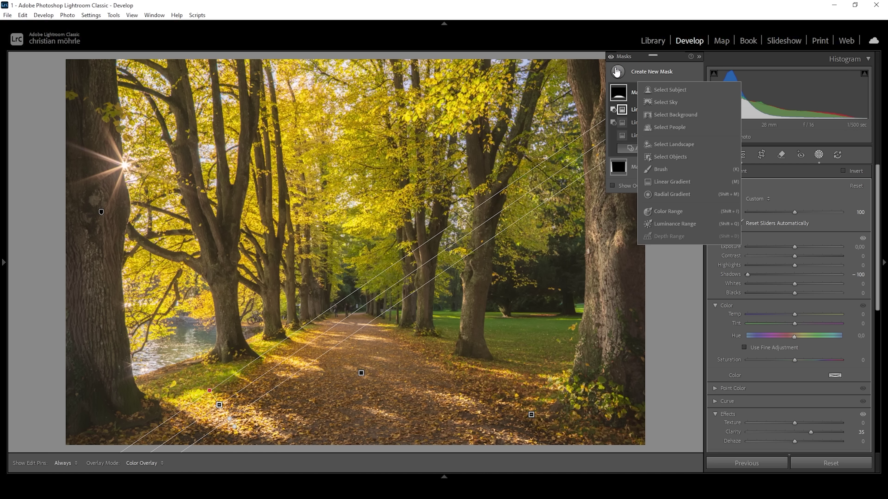
click(679, 211)
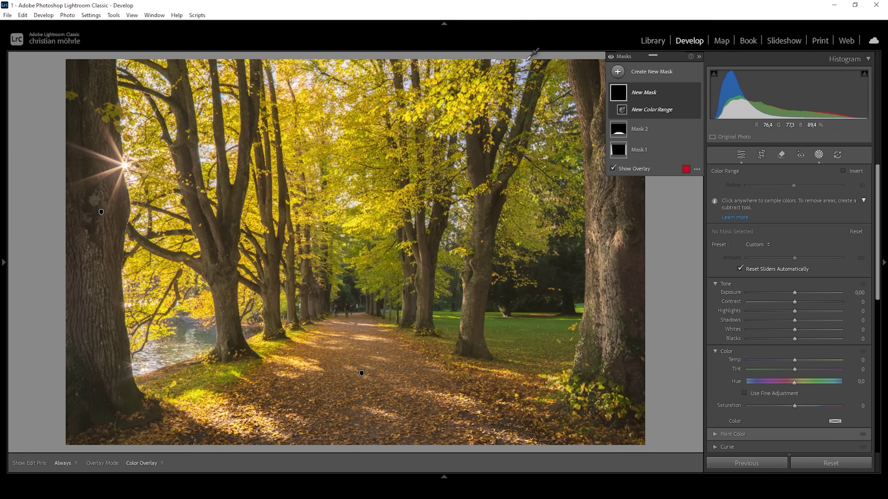
click(525, 62)
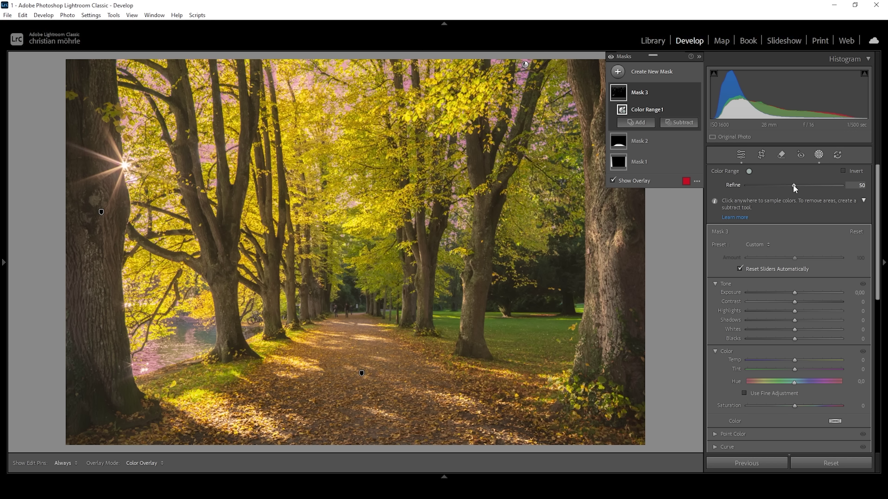
drag(792, 184, 803, 186)
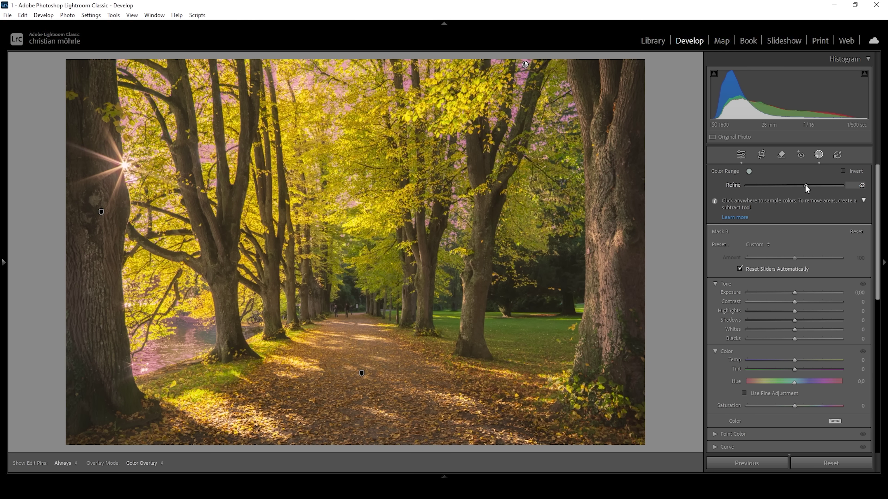
drag(805, 185, 804, 185)
- Subtract a linear gradient covering the lower half of the photo from the colour mask
click(679, 122)
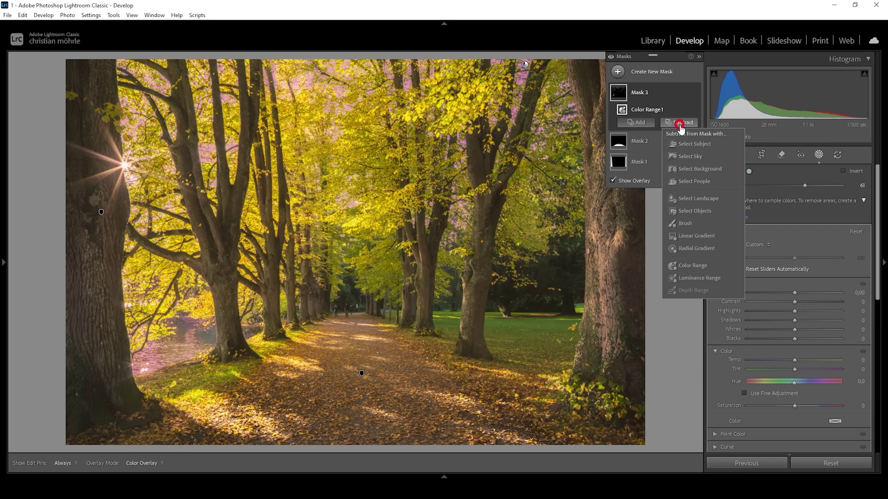
click(704, 232)
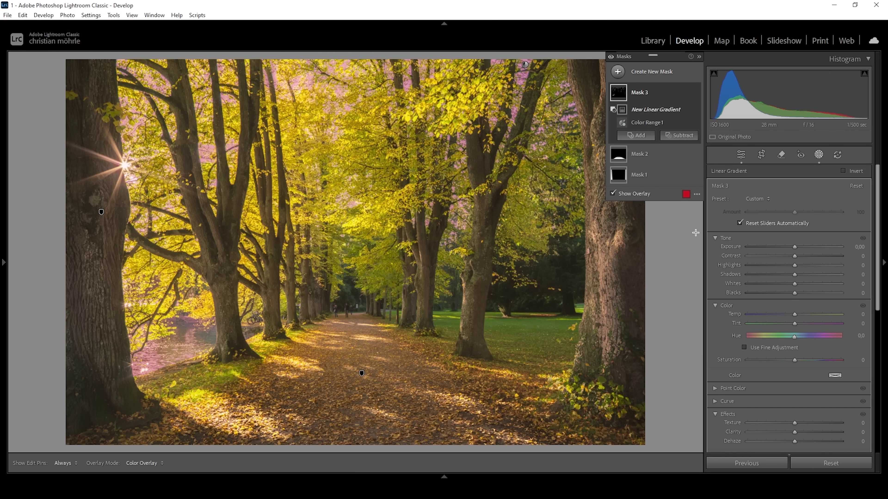
drag(353, 258, 429, 2)
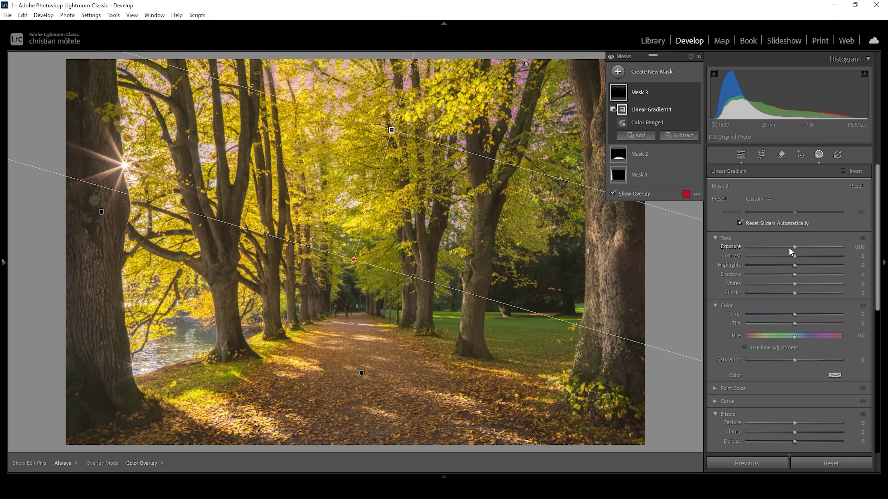
- Lower the sky-gap mask's Exposure to -0.30 and cool its Temp to about -9
drag(794, 248, 791, 247)
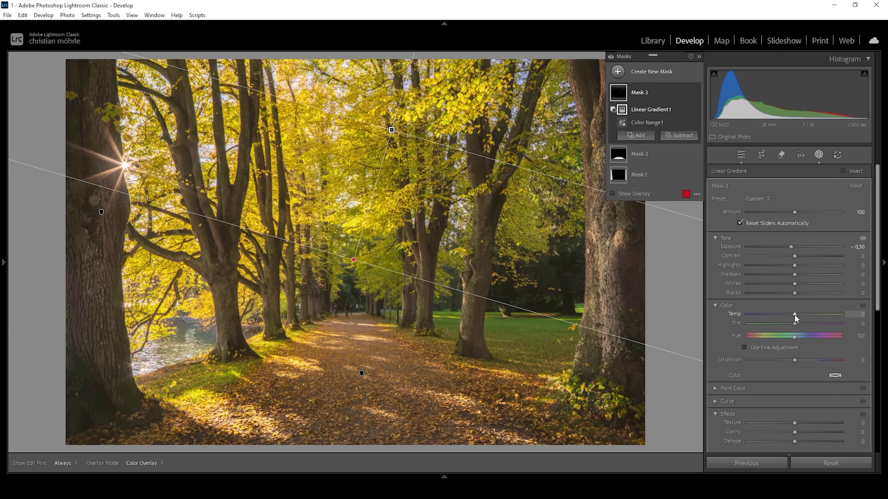
drag(795, 315, 790, 315)
- Create a linear gradient mask over the whole photo, subtracting a gradient at the sunlit upper-left trees
click(636, 136)
click(675, 183)
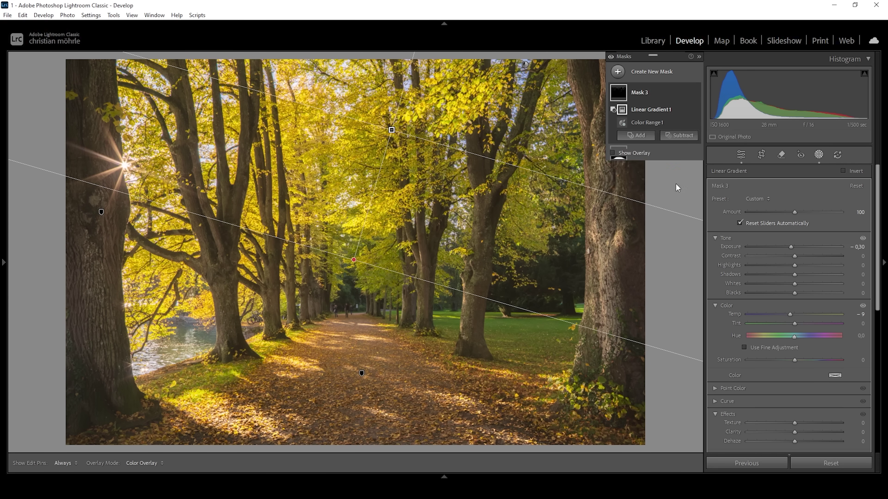
drag(650, 212, 673, 212)
click(678, 123)
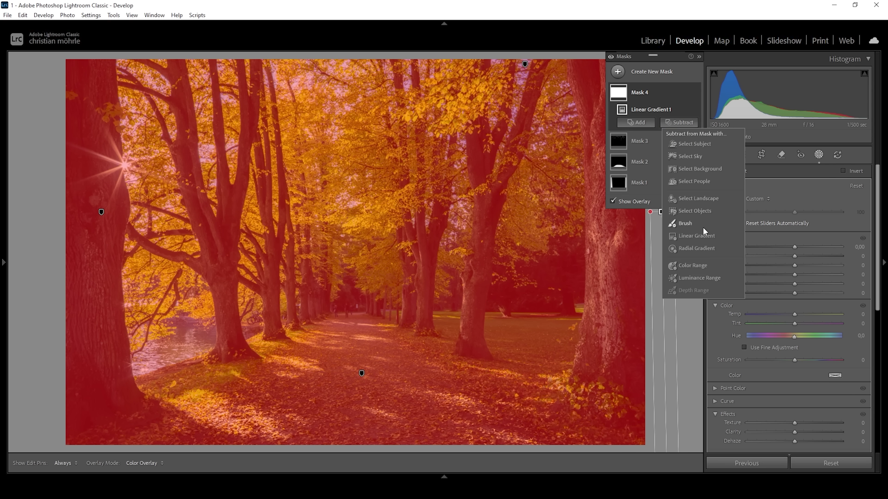
click(691, 233)
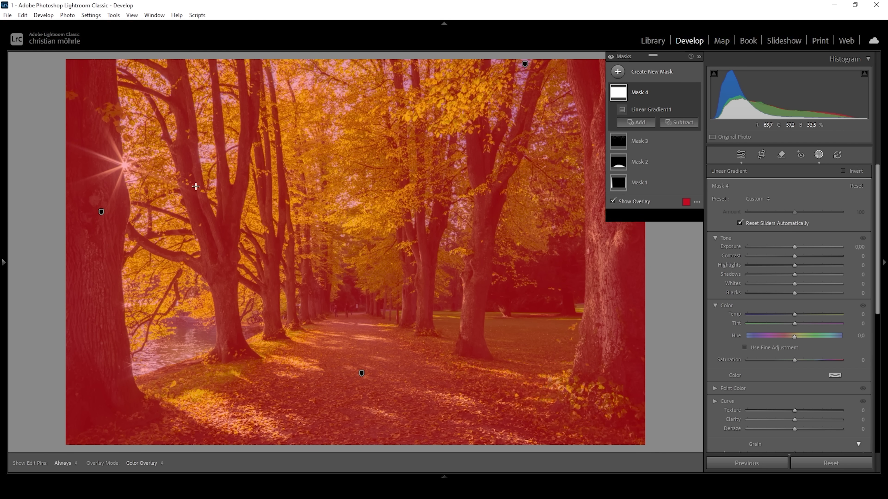
drag(148, 158, 308, 240)
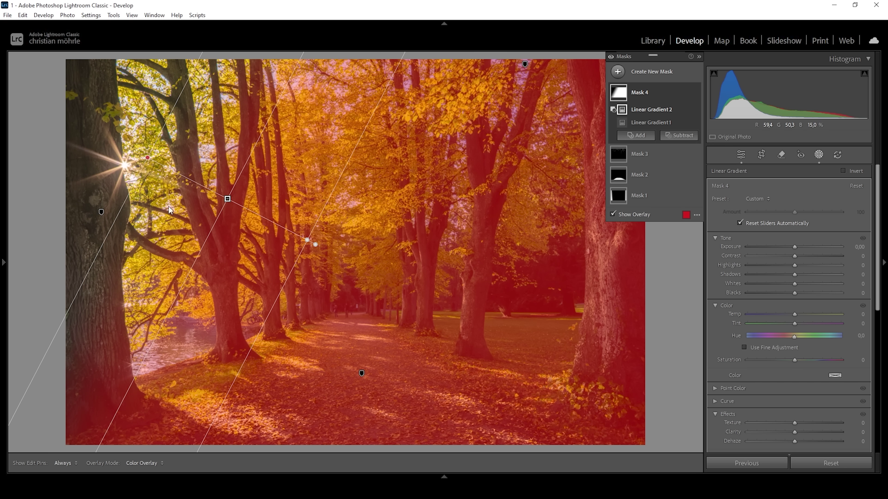
- Subtract a second linear gradient over the near path and start raising the mask's Whites
click(660, 140)
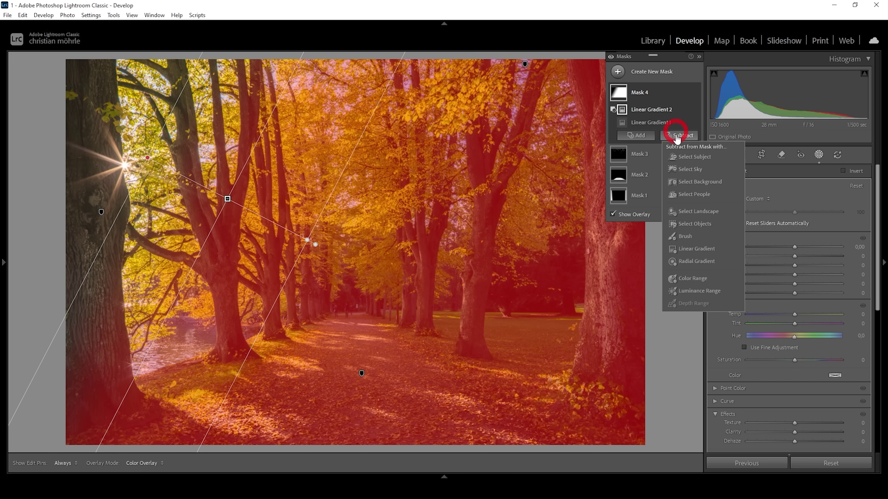
click(386, 421)
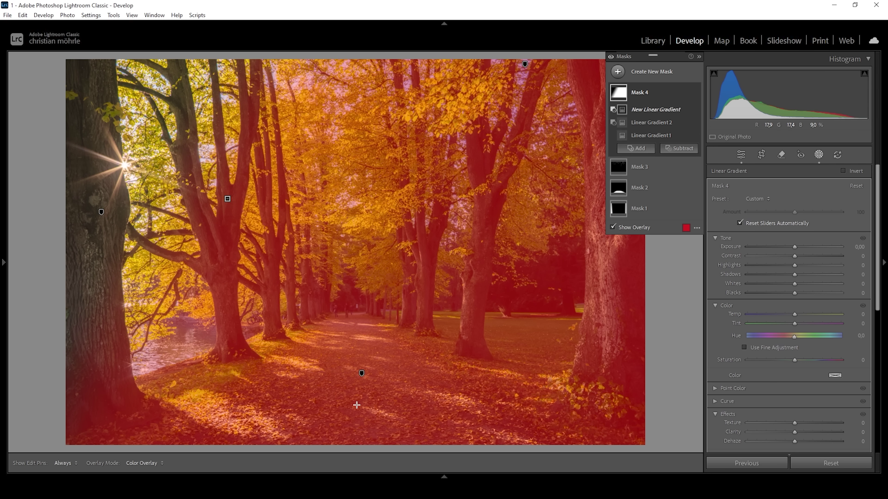
drag(353, 408, 367, 301)
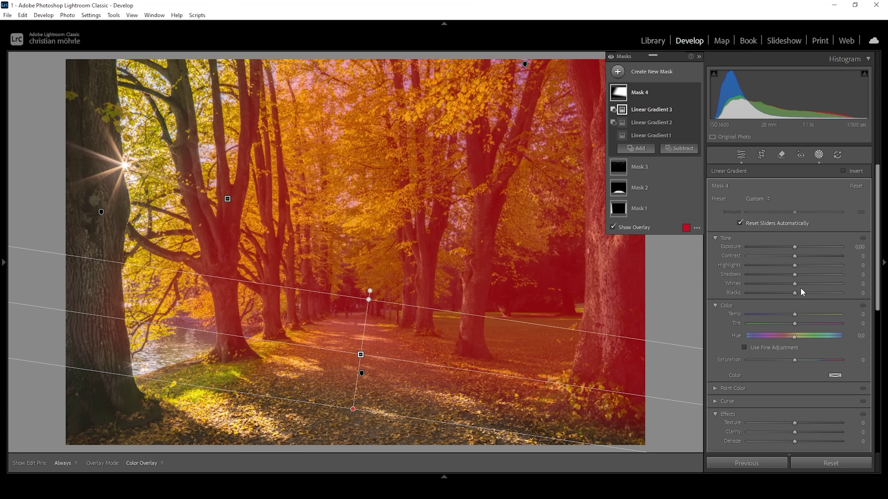
drag(797, 285, 805, 288)
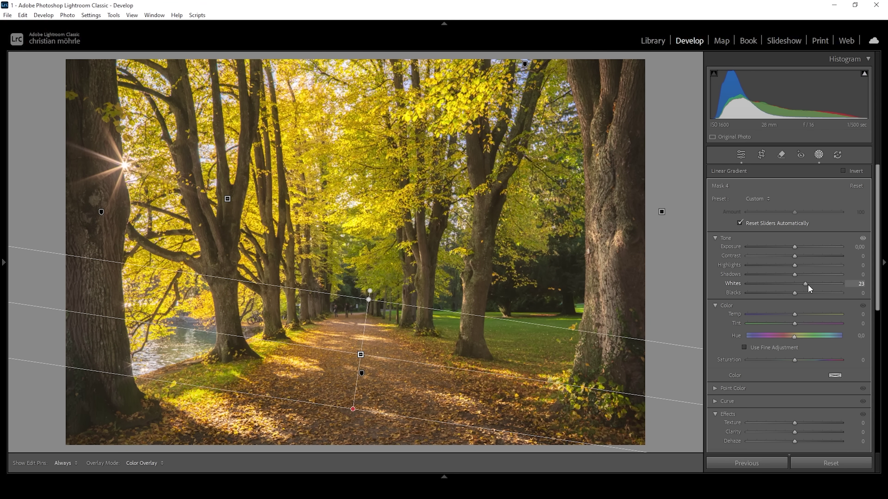
- Set Whites to 23 in the Mask 4 gradient mask
drag(808, 284, 808, 285)
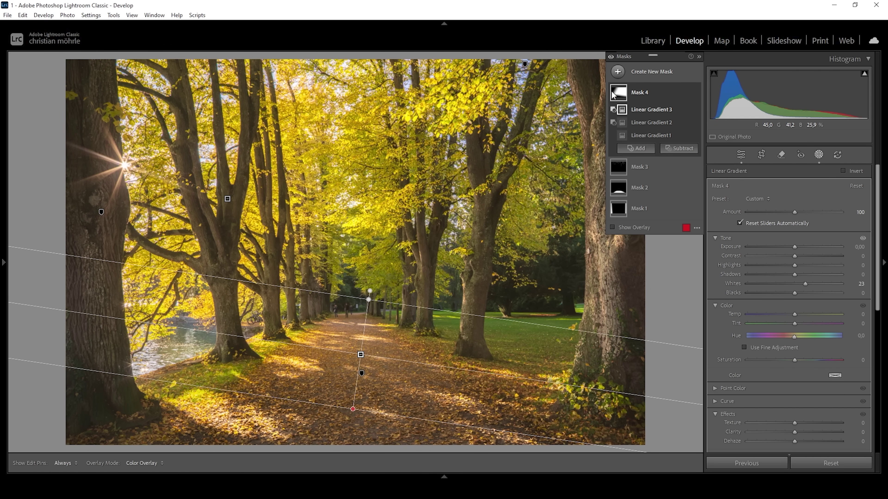
click(617, 72)
- Draw a radial gradient ellipse over the river at left, then reposition and widen it
click(661, 194)
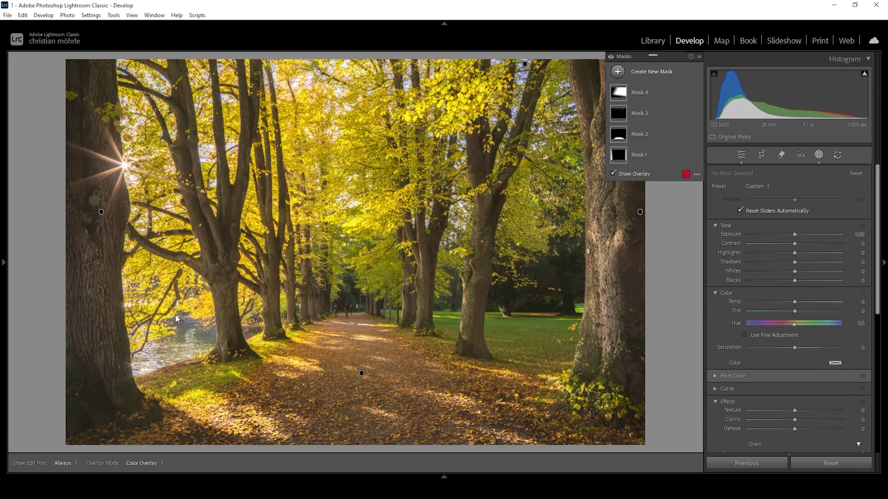
mouse_move(161, 323)
mouse_down()
mouse_move(217, 381)
mouse_move(218, 396)
mouse_up()
click(180, 411)
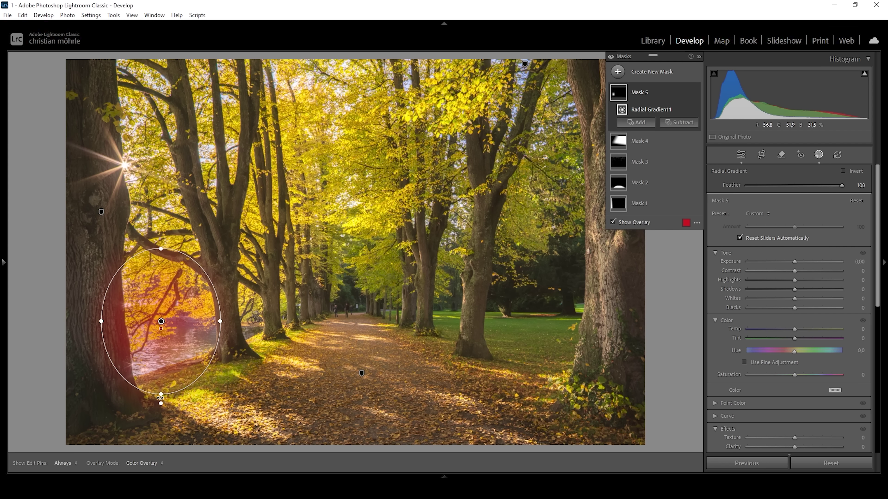
click(174, 399)
drag(160, 322, 165, 315)
drag(107, 326, 104, 325)
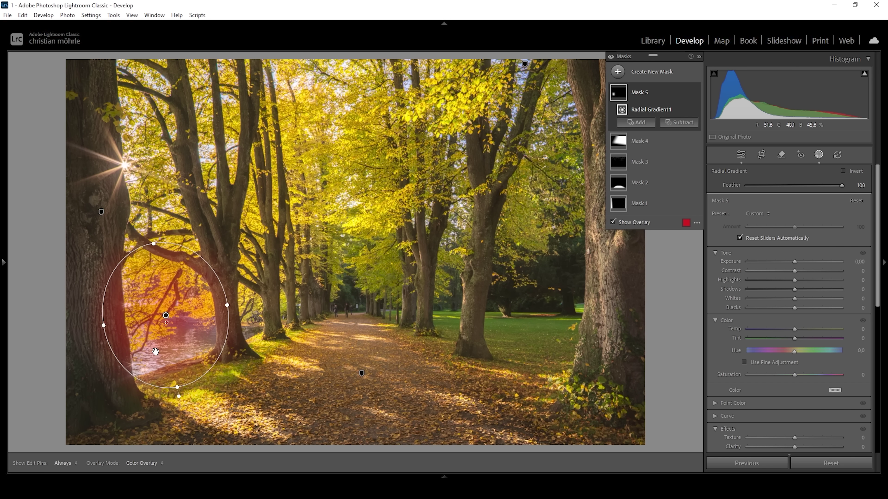
drag(155, 351, 155, 348)
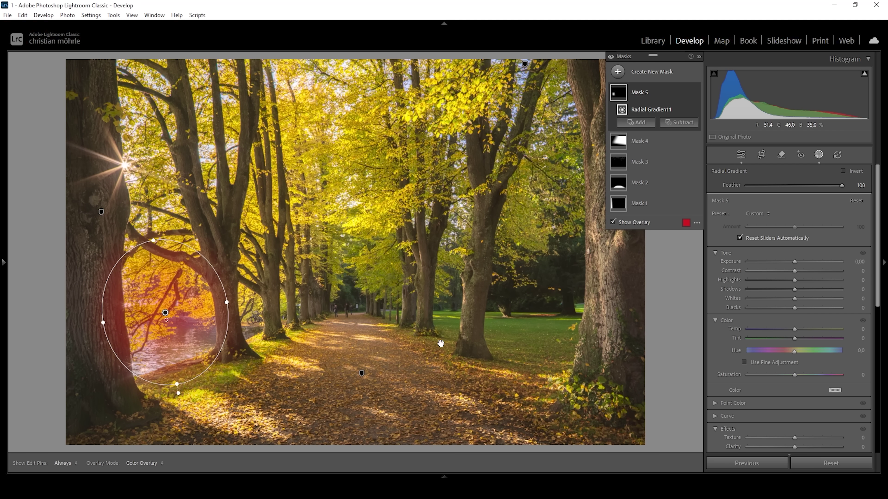
- Add a small radial gradient ellipse at the tree base and adjust its shape
click(636, 122)
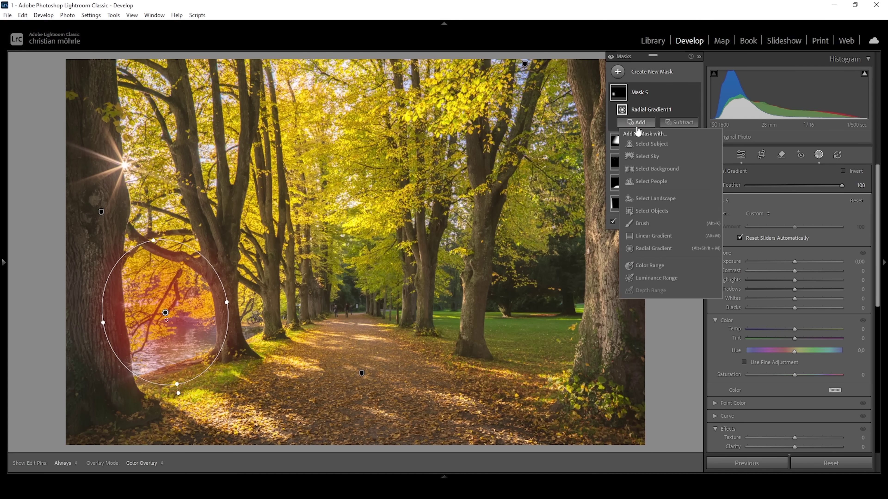
click(639, 249)
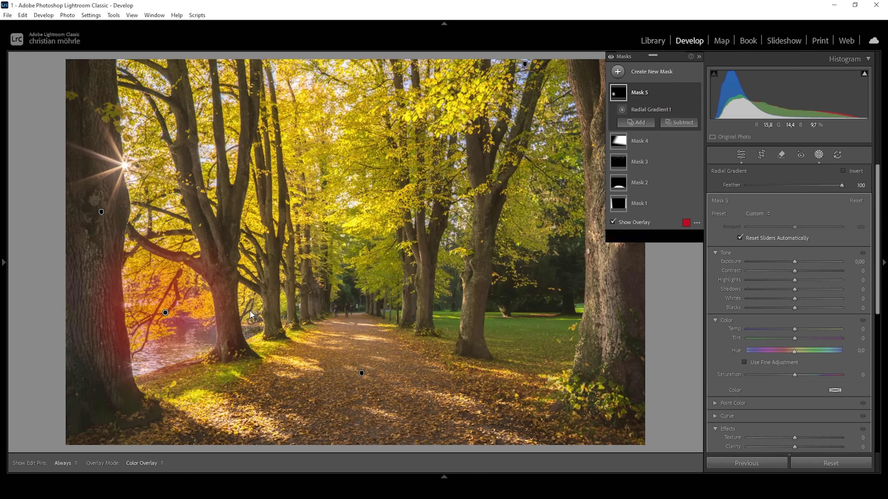
drag(250, 312, 269, 343)
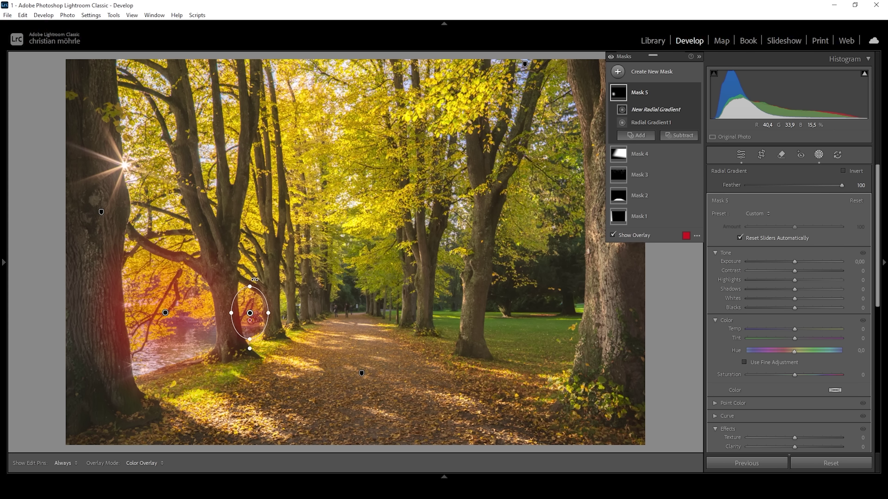
drag(250, 297, 249, 286)
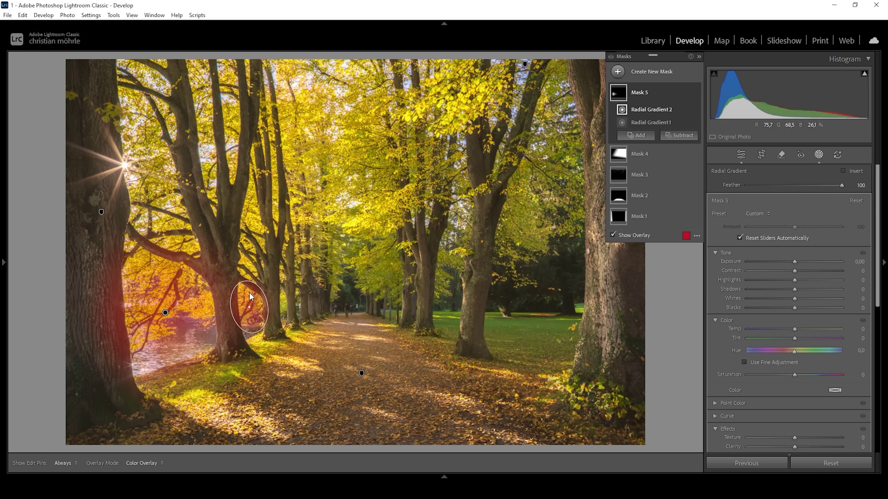
- Add tilted radial ellipses over the bottom-left leaves and the sunlit path
click(636, 136)
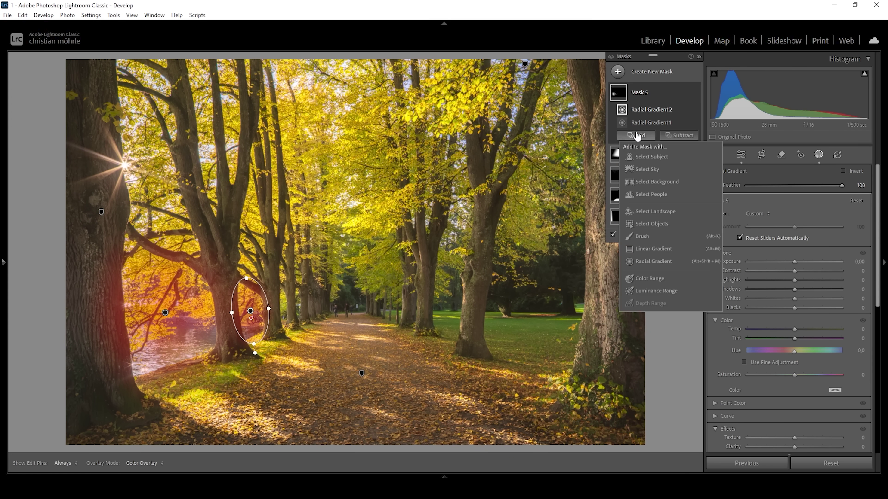
click(649, 260)
drag(171, 385, 279, 433)
drag(222, 412, 226, 413)
click(632, 157)
click(653, 273)
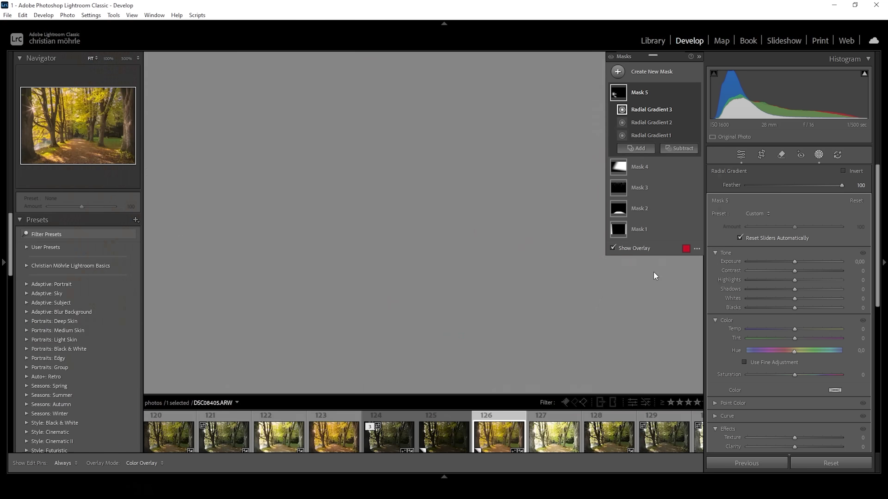
drag(286, 362, 328, 370)
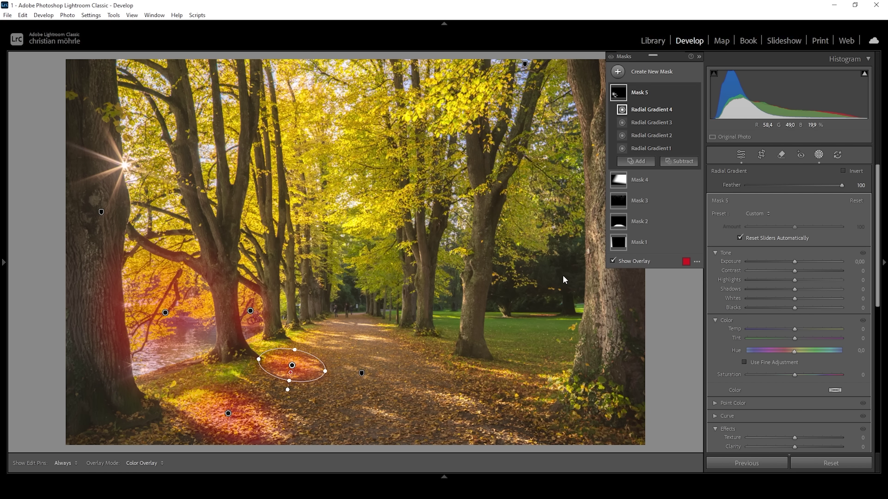
- Set Mask 5 to Blacks 12, Dehaze -10, Exposure 0.18 and Temp 21
click(794, 308)
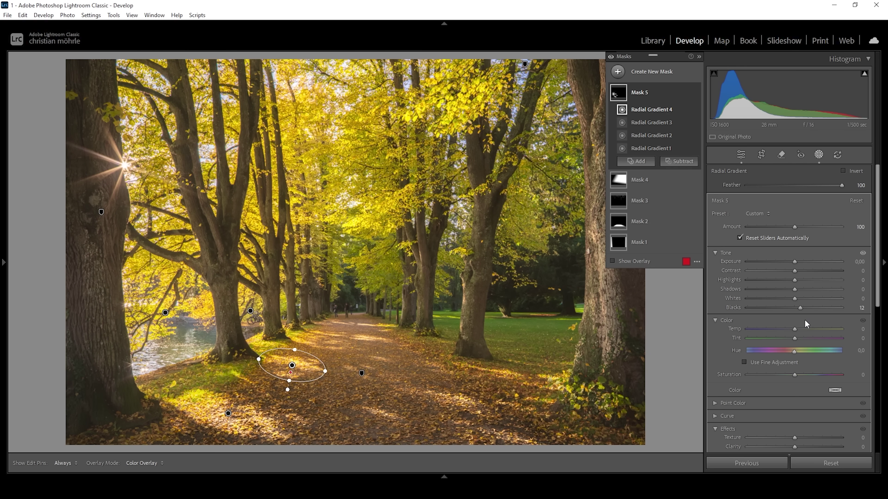
scroll(794, 405, down, 2)
click(794, 407)
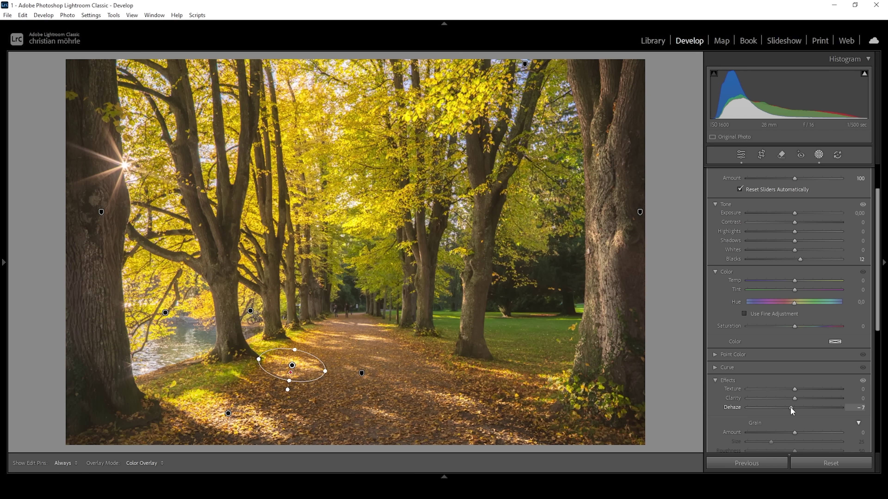
drag(790, 407, 789, 406)
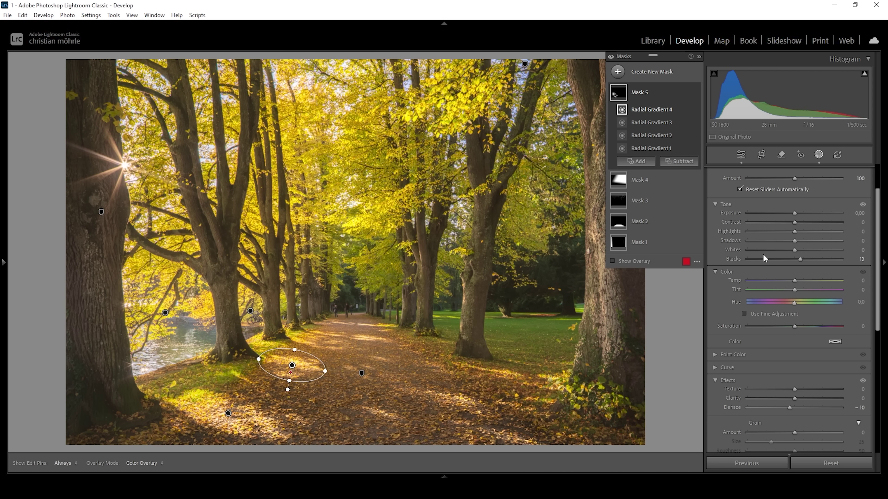
drag(794, 212, 796, 214)
drag(794, 280, 794, 281)
click(610, 57)
click(611, 58)
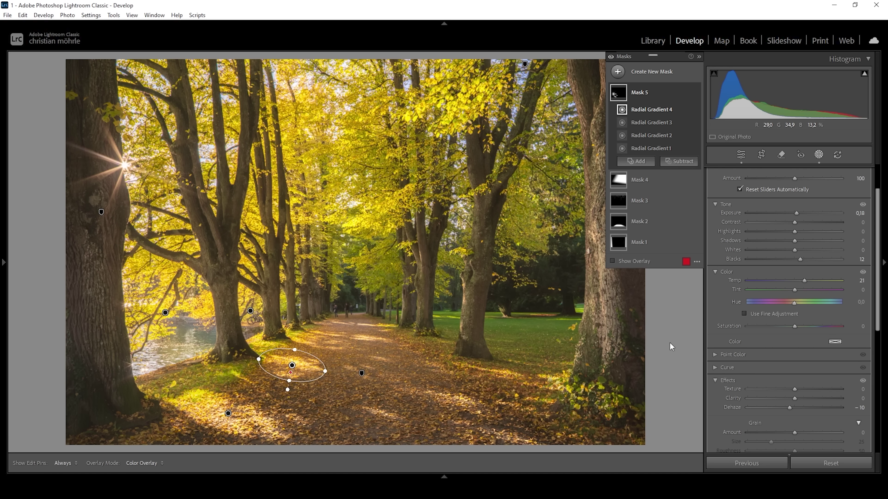
click(743, 158)
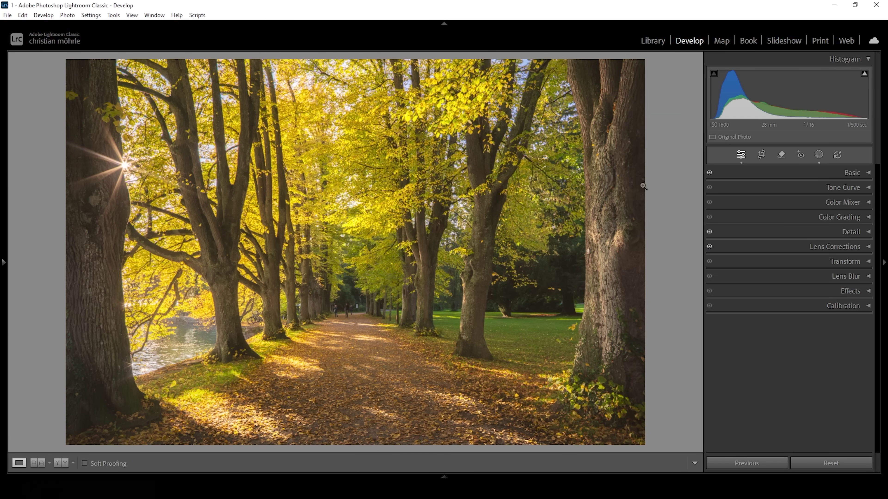
- In HSL, set hue Yellow -21 and Orange -7, and saturation Orange +14, Yellow +18
click(857, 205)
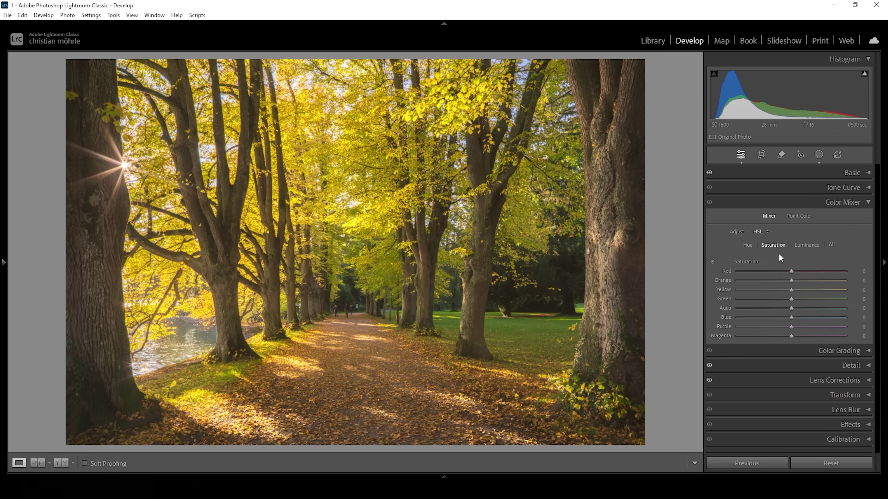
click(748, 245)
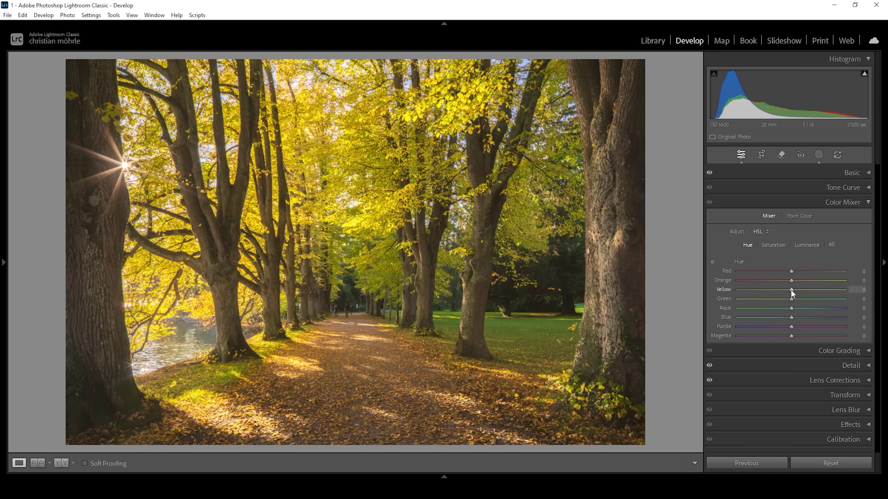
drag(792, 290, 784, 293)
drag(782, 290, 780, 290)
drag(791, 281, 788, 283)
click(775, 243)
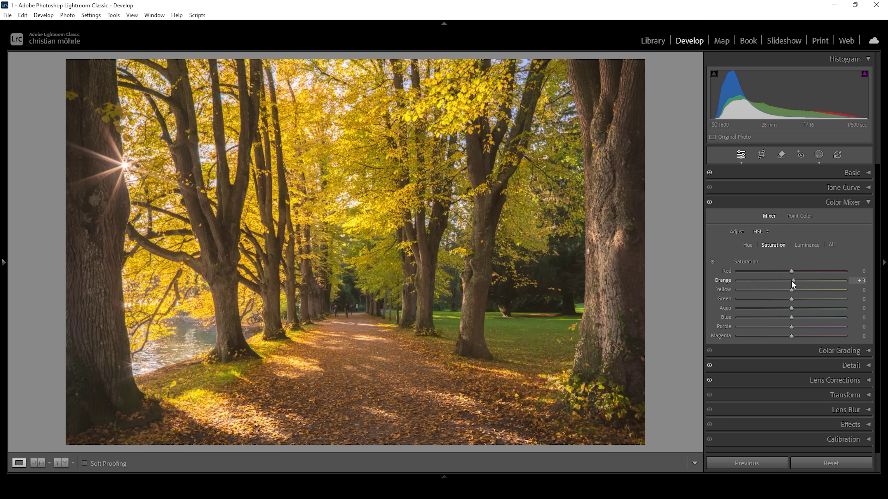
drag(794, 281, 803, 291)
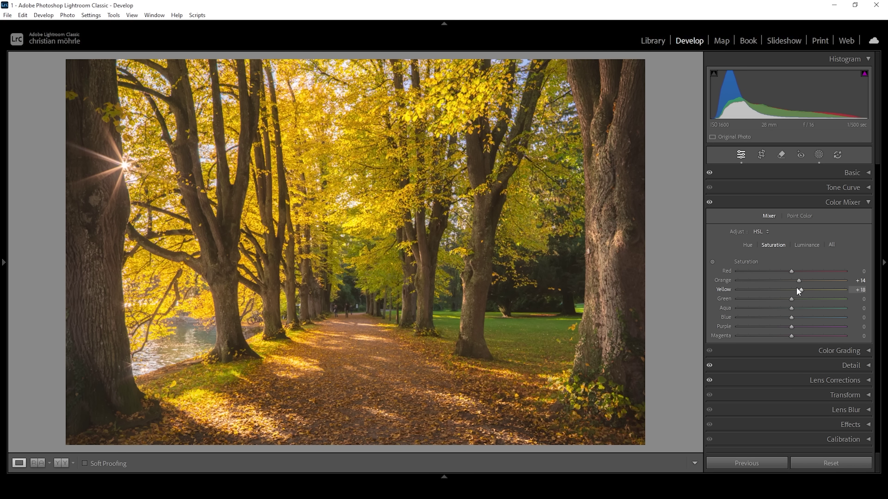
- Raise Orange and Yellow luminance to +20 in the HSL Color Mixer
click(807, 245)
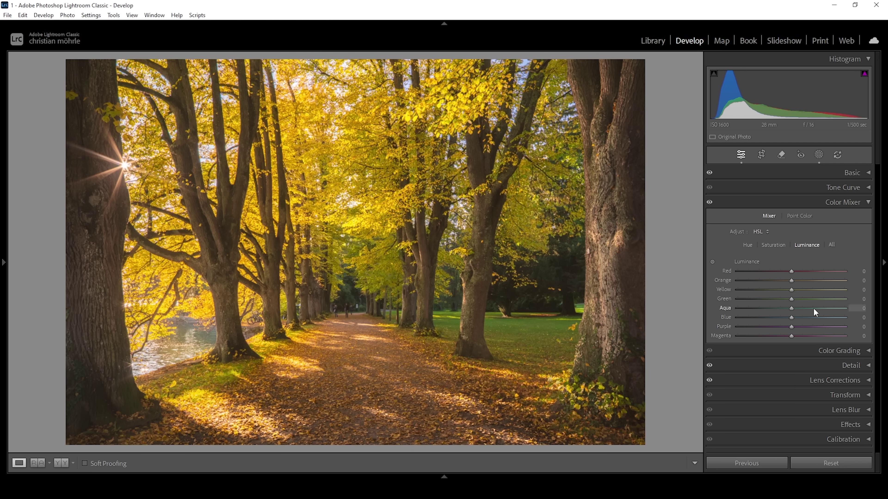
drag(793, 280, 798, 282)
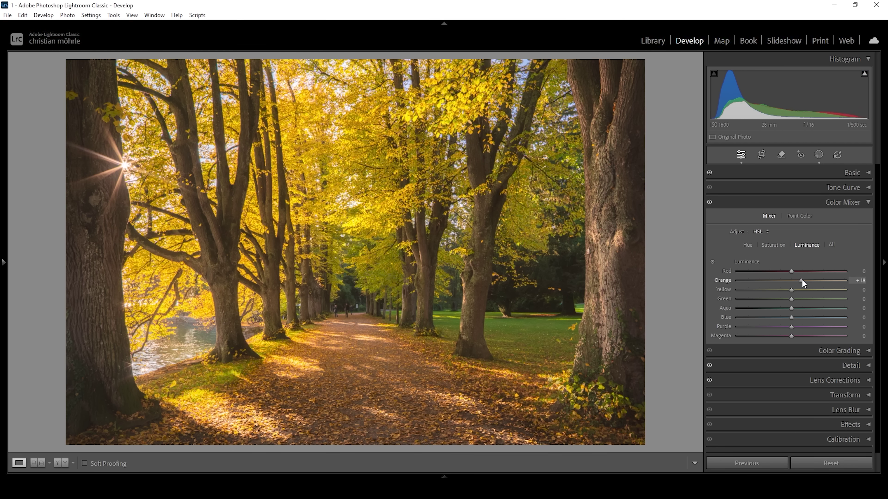
mouse_move(802, 281)
mouse_down()
mouse_move(795, 290)
mouse_move(804, 290)
mouse_up()
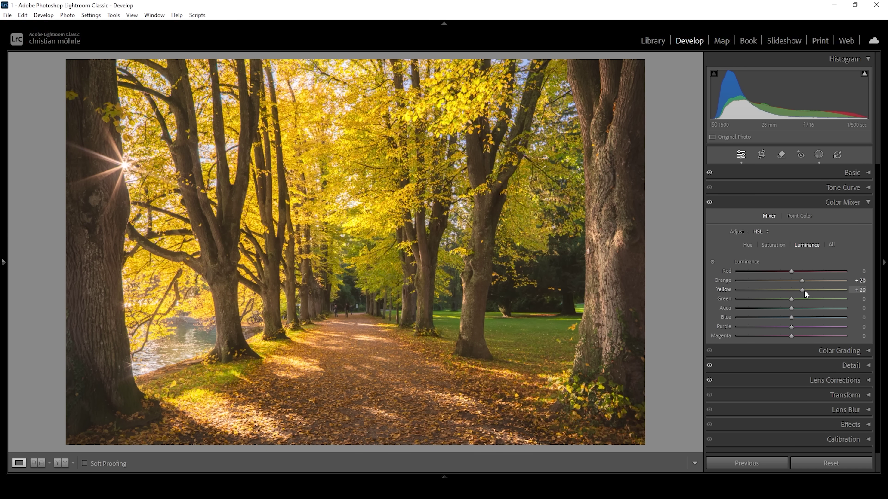
click(859, 202)
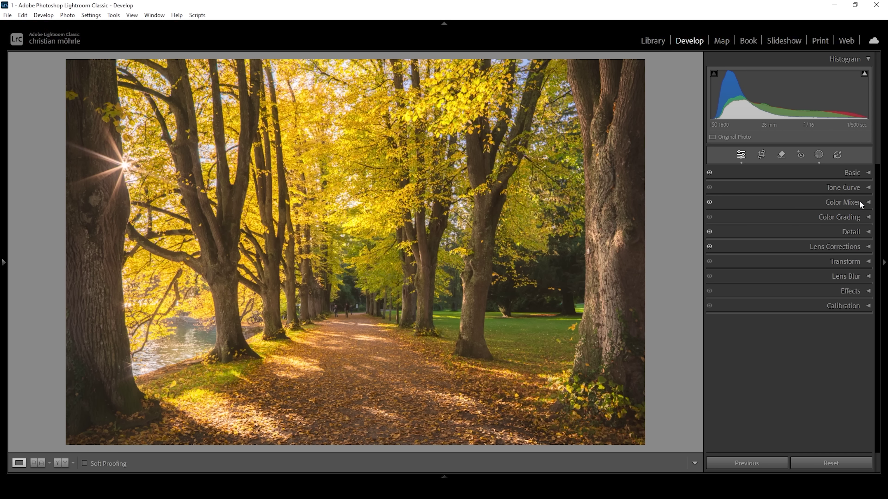
- Tint the Color Grading highlights with Hue 43 and Saturation 15
click(858, 218)
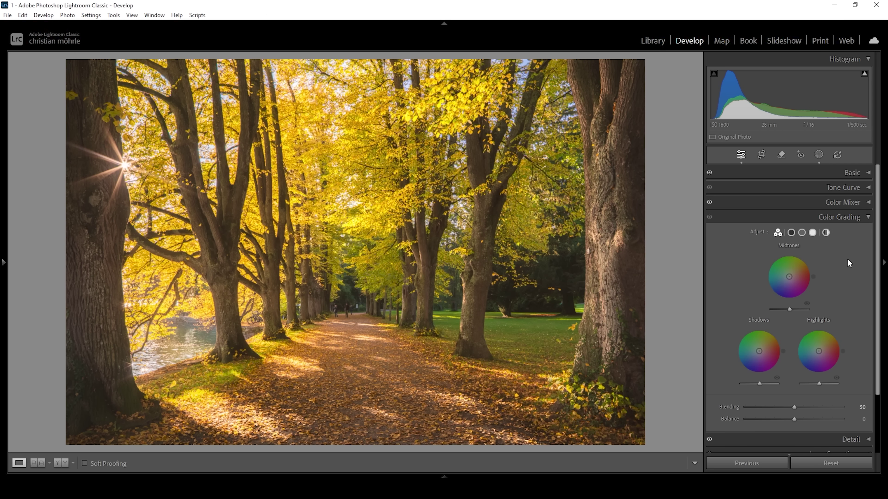
click(813, 233)
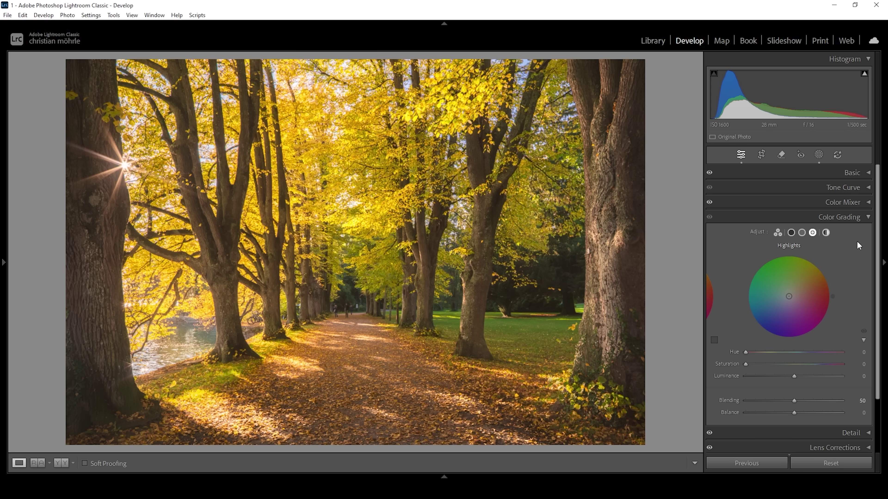
drag(746, 352, 758, 353)
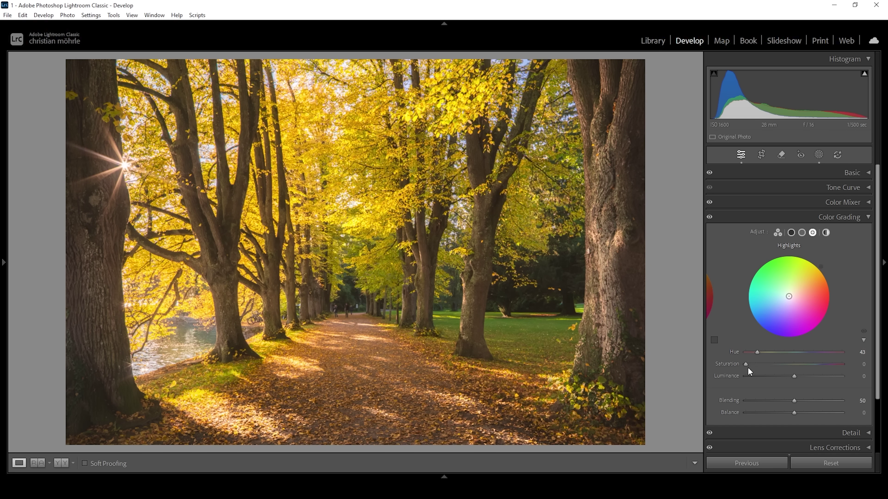
drag(745, 363, 877, 357)
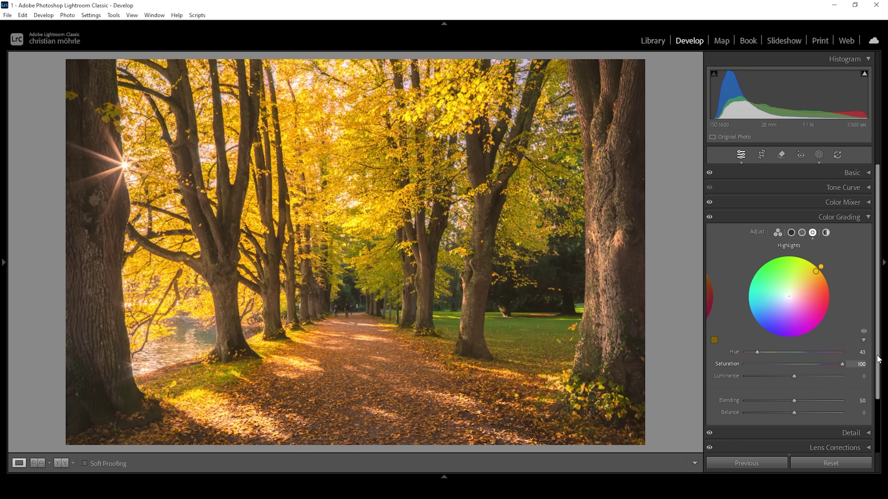
drag(879, 358, 760, 367)
drag(760, 365, 760, 365)
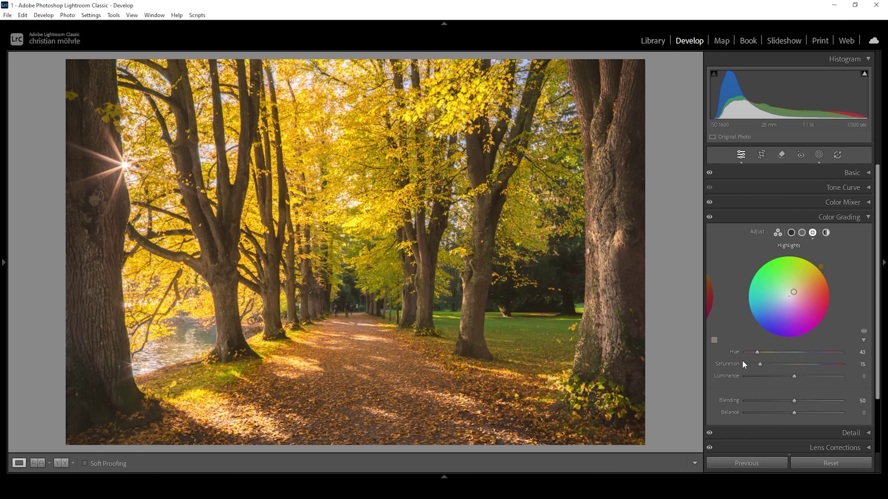
click(846, 220)
- Set the Calibration Blue Primary Hue to -9 and Saturation to +11
click(786, 306)
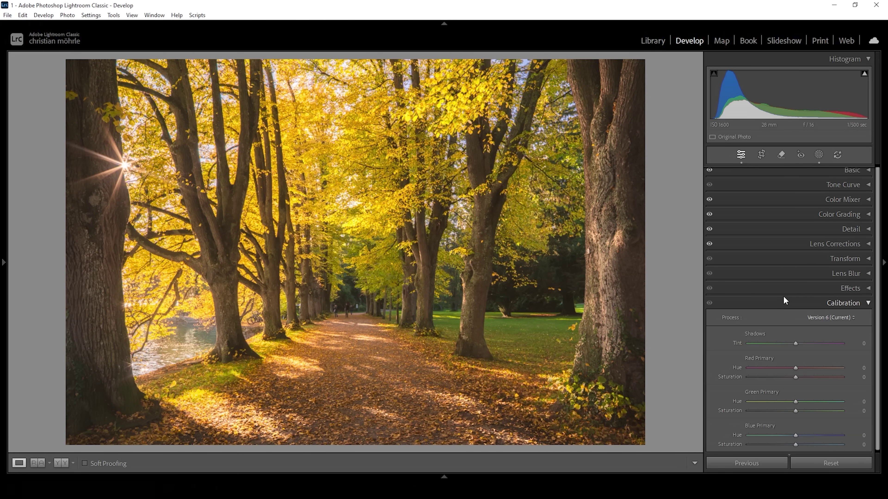
drag(876, 286, 877, 290)
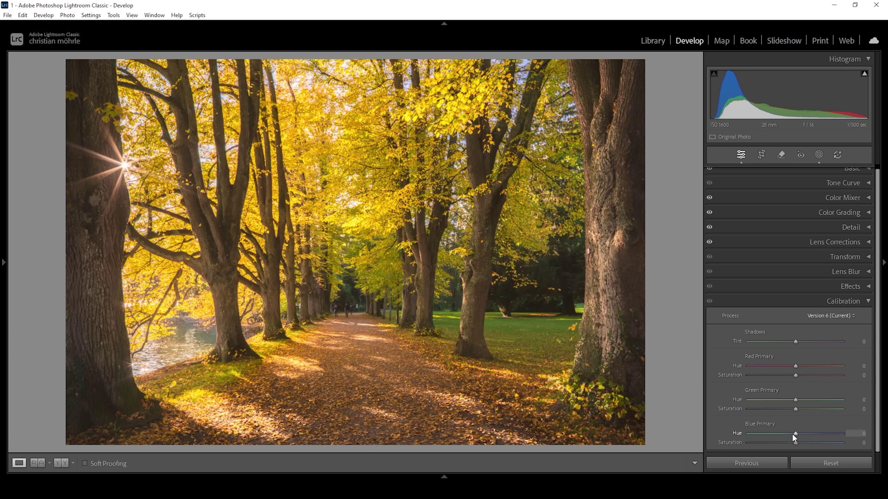
drag(793, 434, 788, 435)
drag(794, 443, 799, 445)
- Set Detail sharpening to Radius 0.9, Detail 100, Masking 41 and Amount 70
click(850, 301)
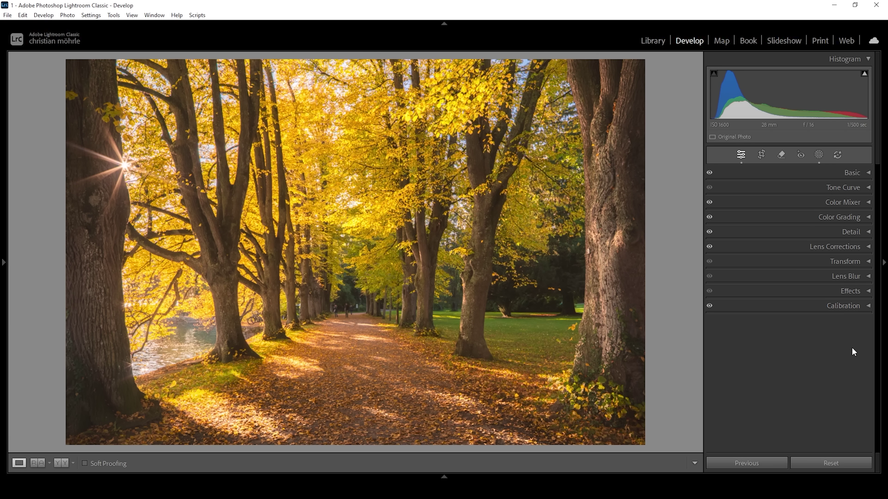
click(866, 232)
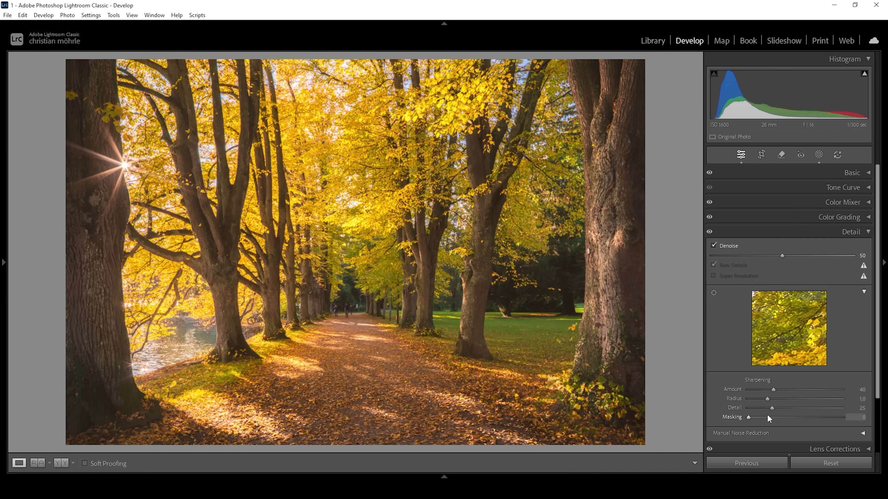
drag(769, 400, 765, 401)
drag(771, 408, 843, 409)
drag(748, 418, 823, 418)
drag(780, 390, 792, 384)
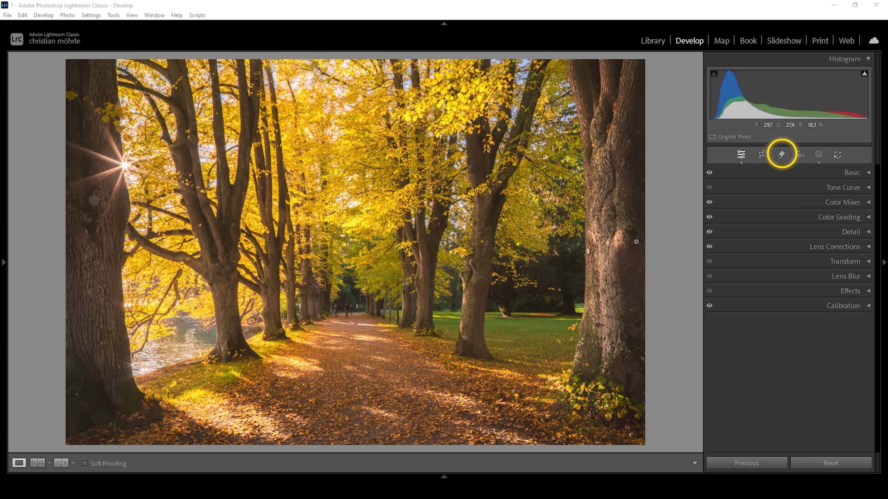
- Use the Remove tool's Distraction Removal on People to erase the distant walkers from the path
click(780, 156)
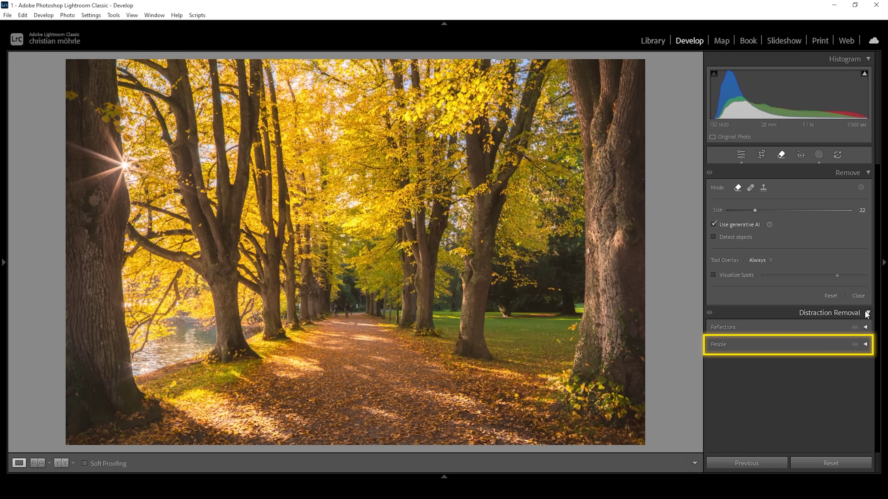
click(731, 342)
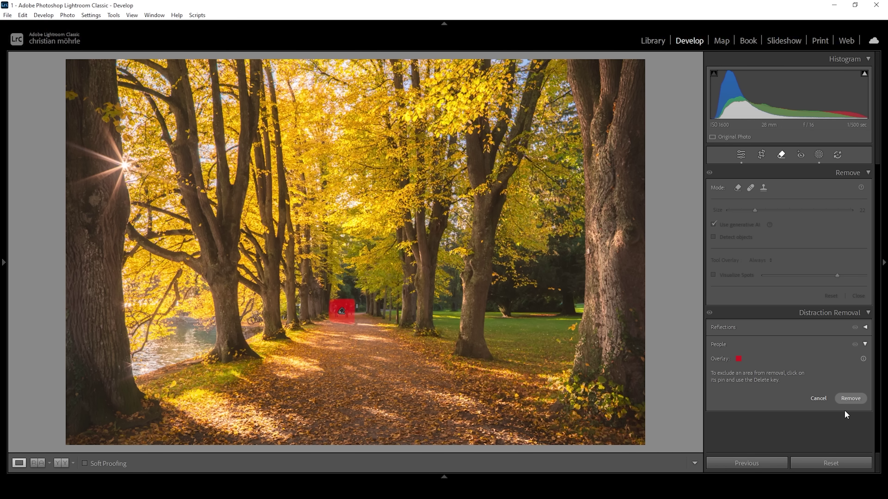
click(852, 400)
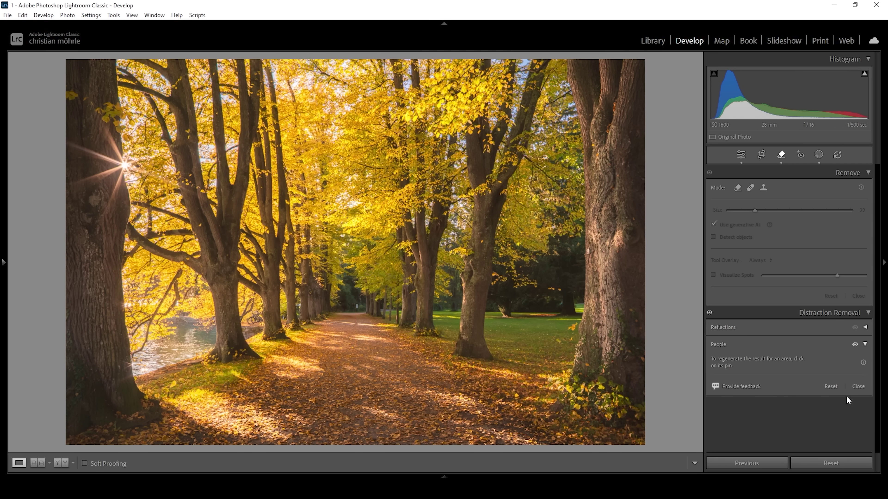